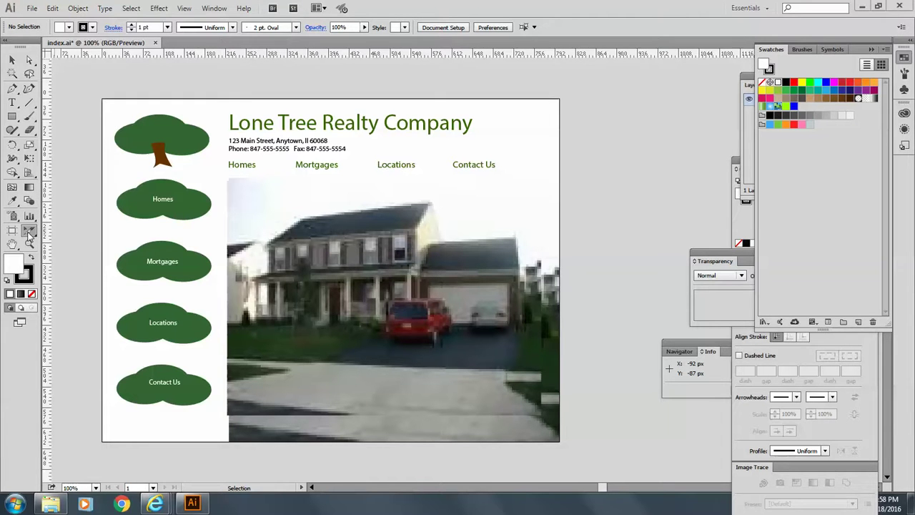
Place guides above and below the navigation links, at the left column edge, and between the side buttons
drag(29, 234, 72, 241)
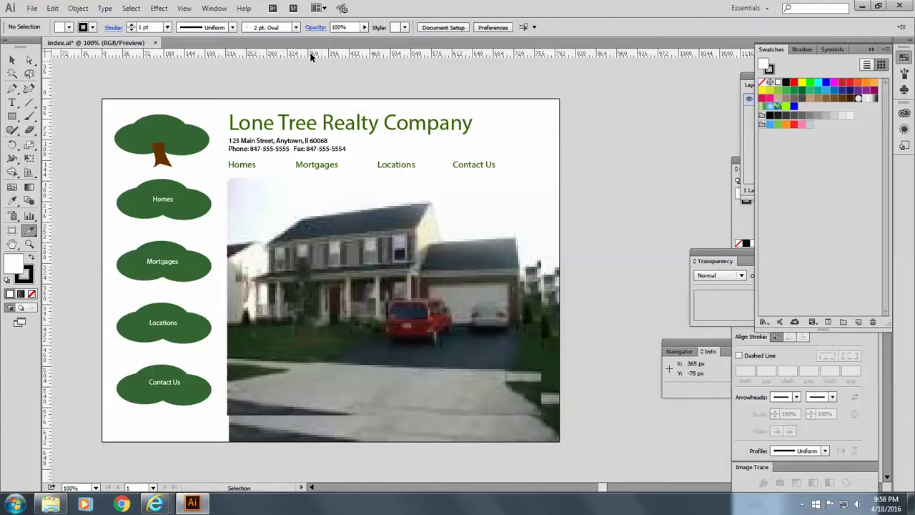
drag(311, 56, 313, 156)
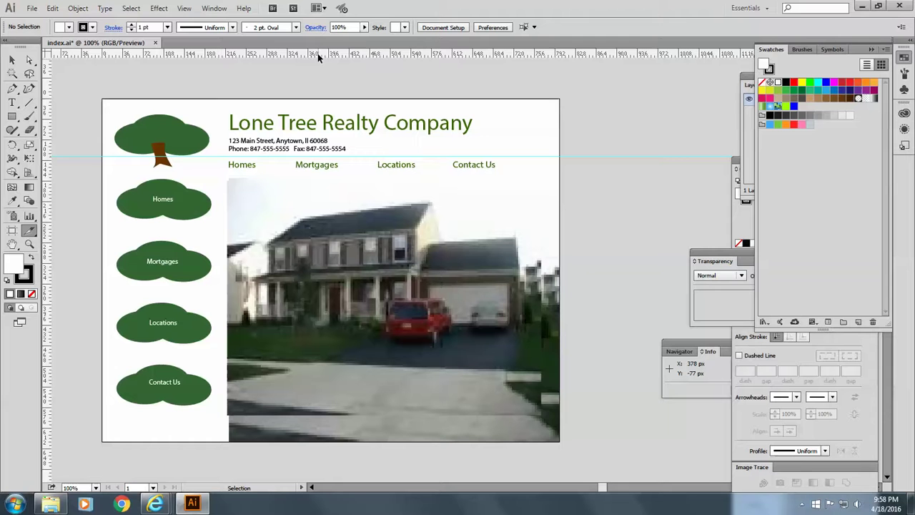
drag(317, 53, 302, 176)
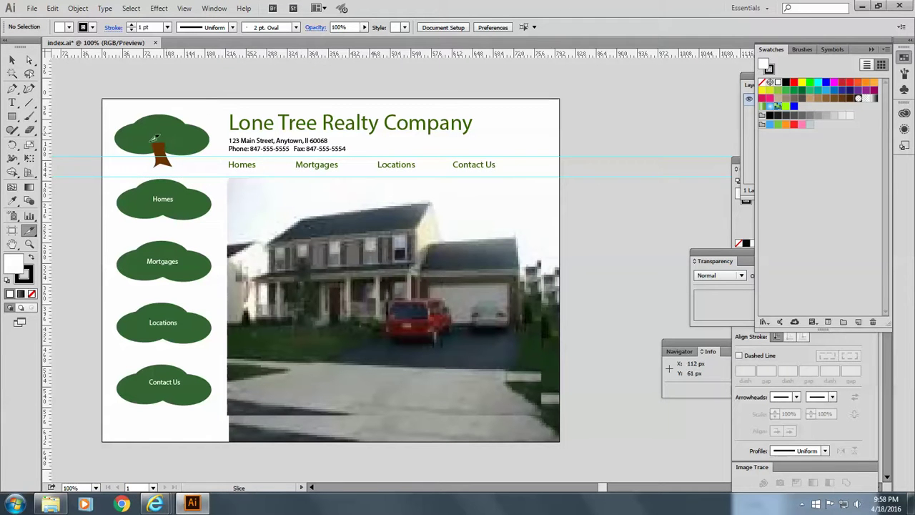
drag(48, 164, 227, 204)
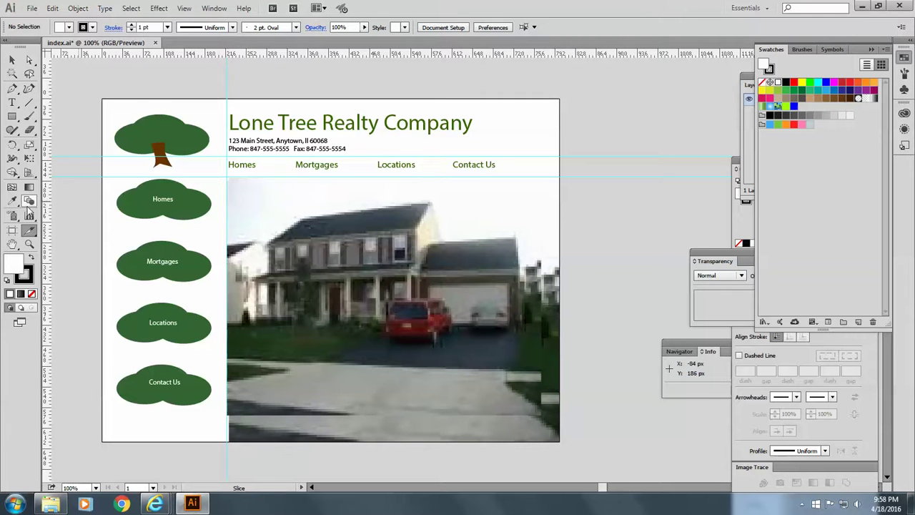
drag(268, 53, 261, 231)
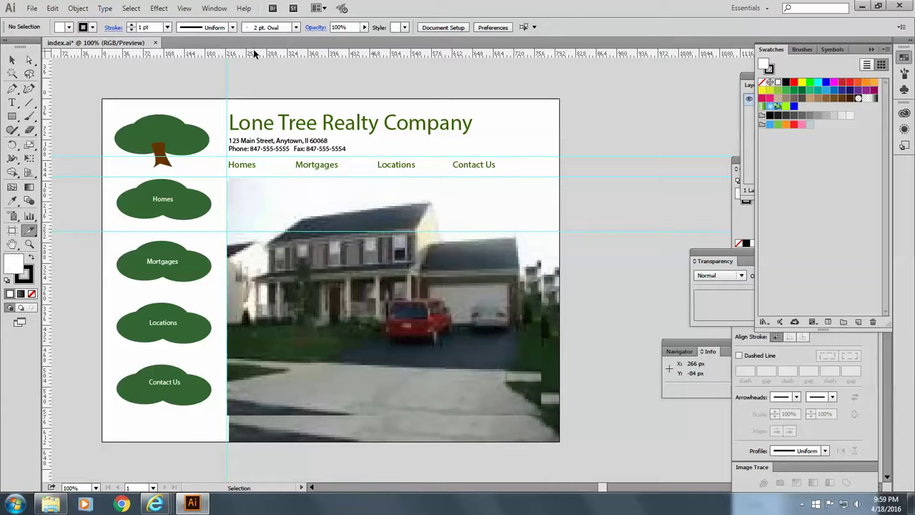
drag(254, 54, 258, 298)
drag(289, 51, 247, 353)
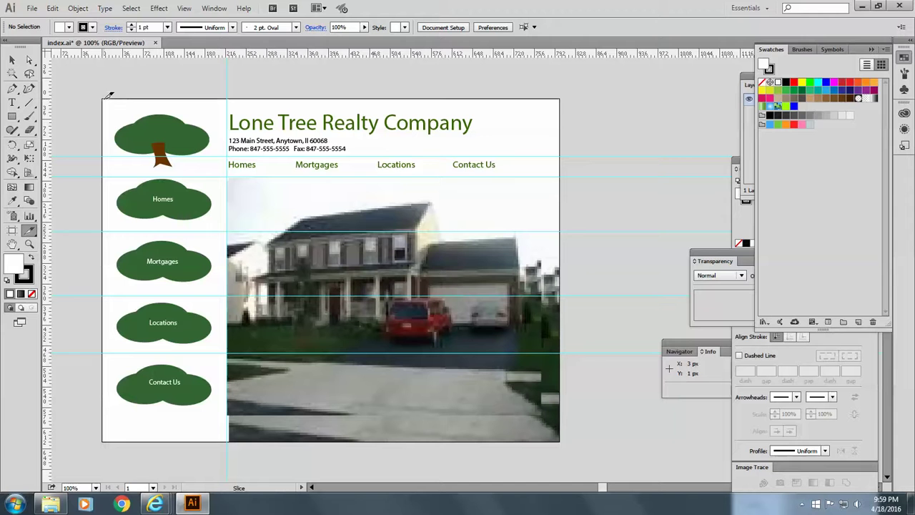
Slice the tree logo, the Homes and Mortgages navigation links, and the house photo area
drag(107, 95, 233, 172)
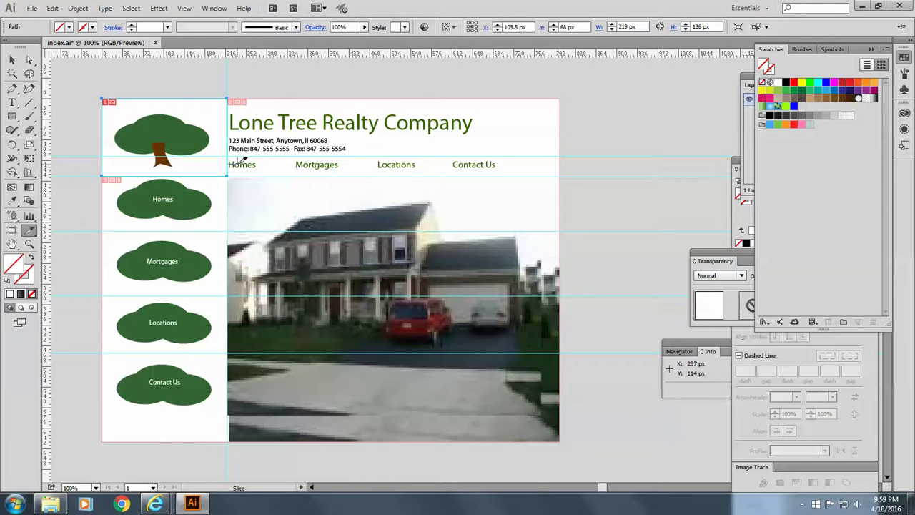
drag(227, 156, 284, 168)
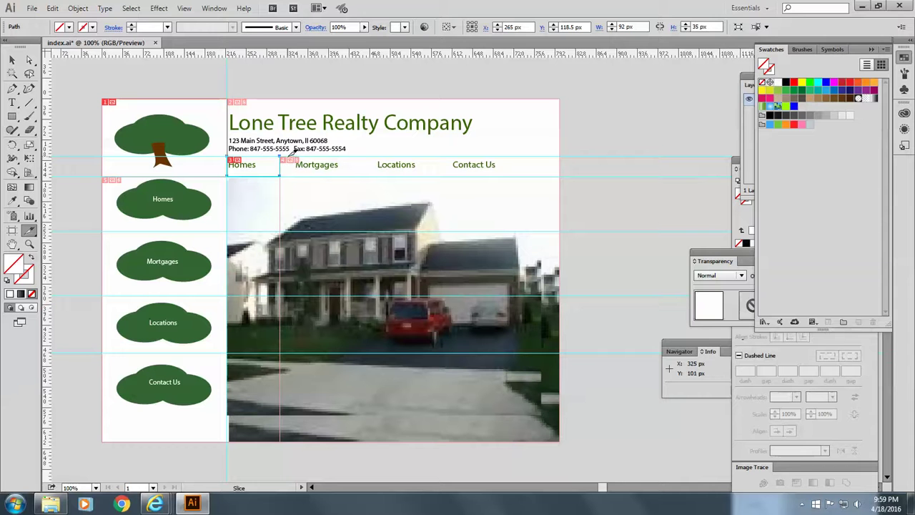
drag(288, 156, 502, 177)
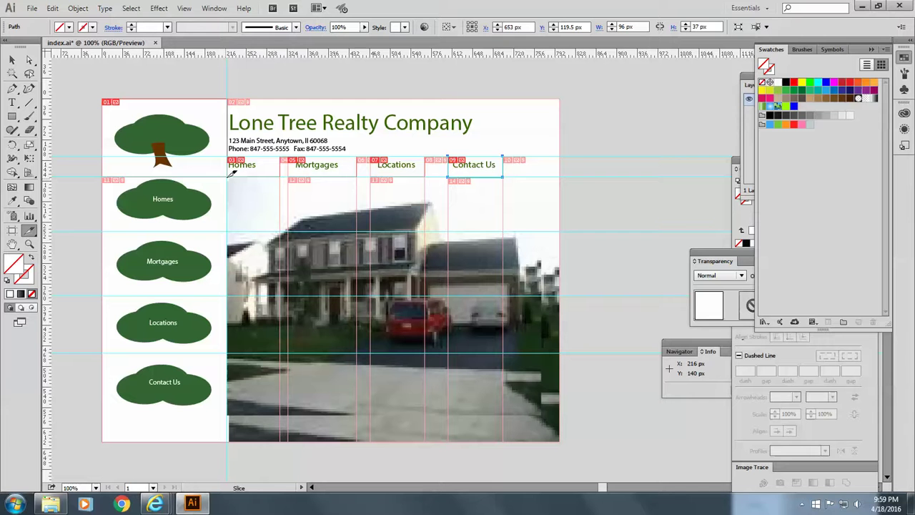
drag(231, 173, 563, 438)
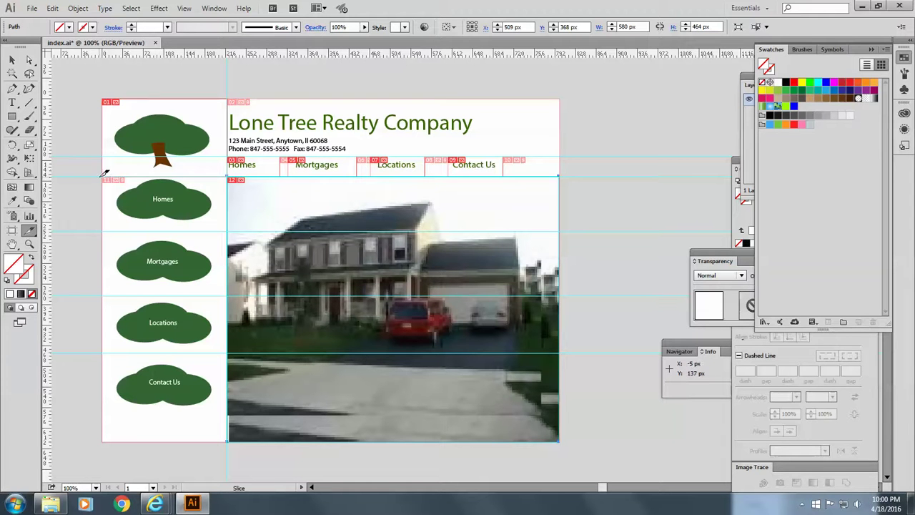
Add slices over the Homes, Mortgages, Locations and Contact Us side buttons
drag(106, 174, 233, 227)
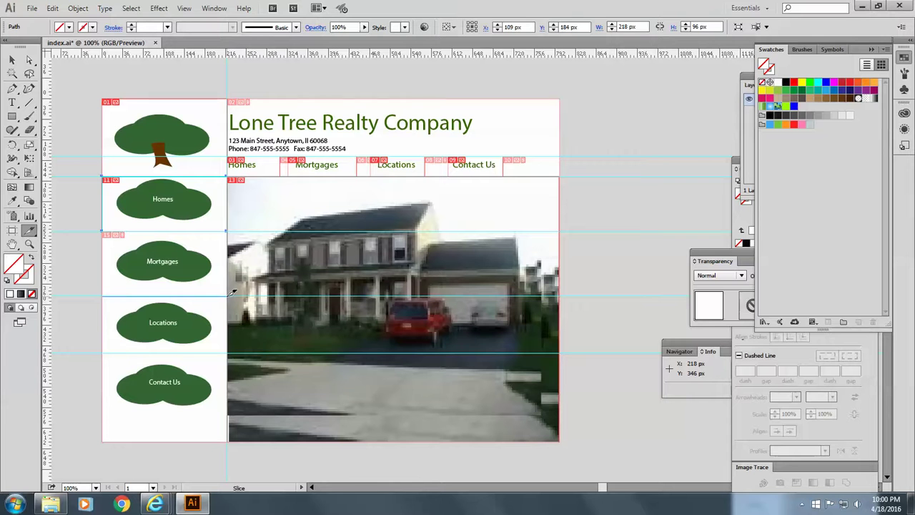
click(233, 291)
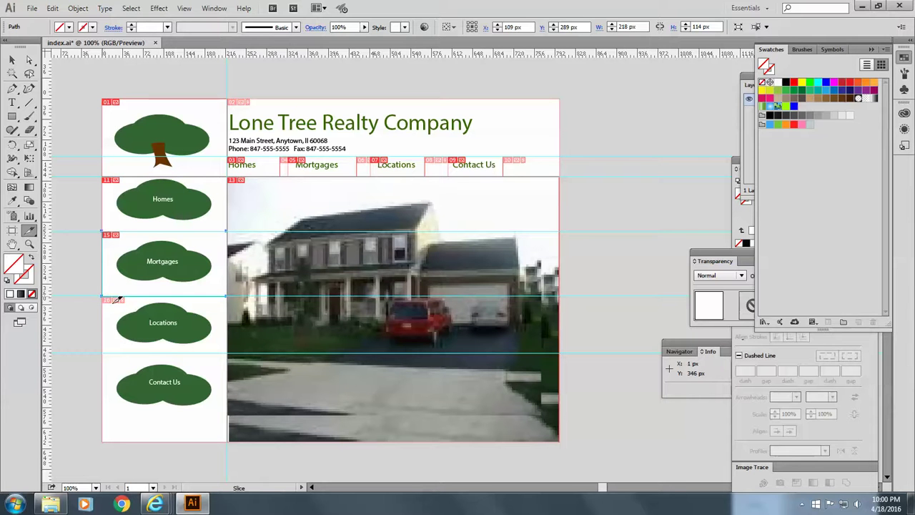
click(214, 350)
drag(105, 348, 233, 440)
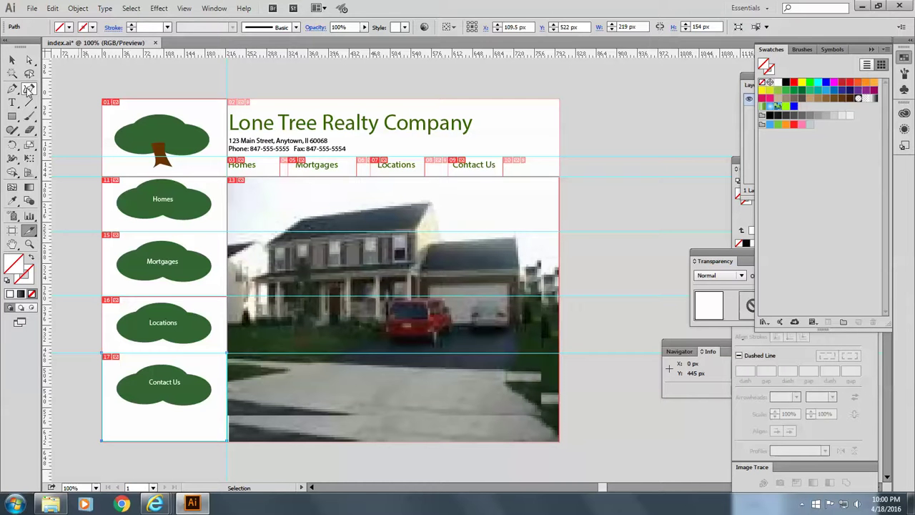
Select the Homes navigation slice with the Slice Selection Tool
click(33, 8)
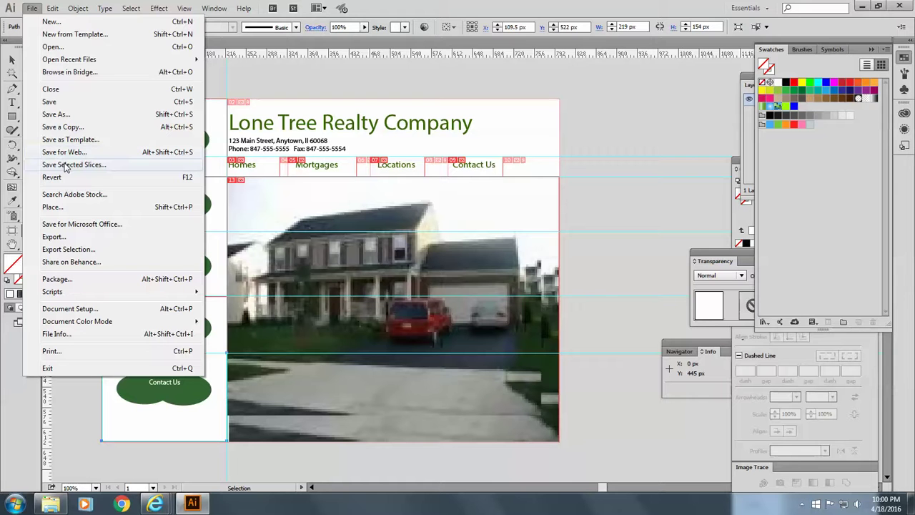
click(322, 66)
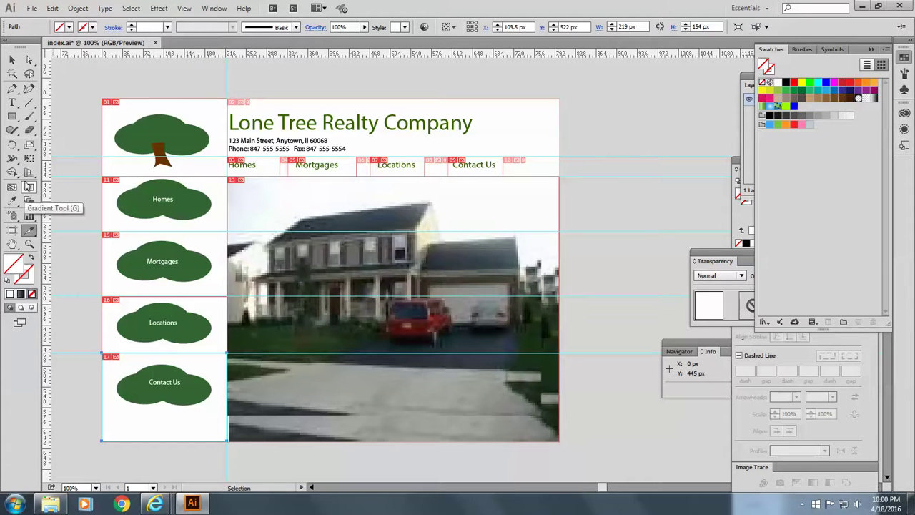
drag(32, 231, 74, 247)
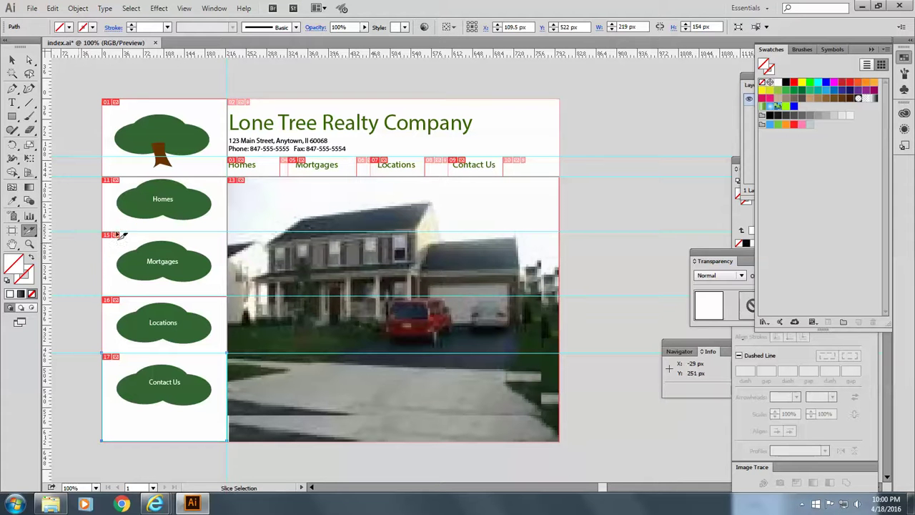
click(239, 160)
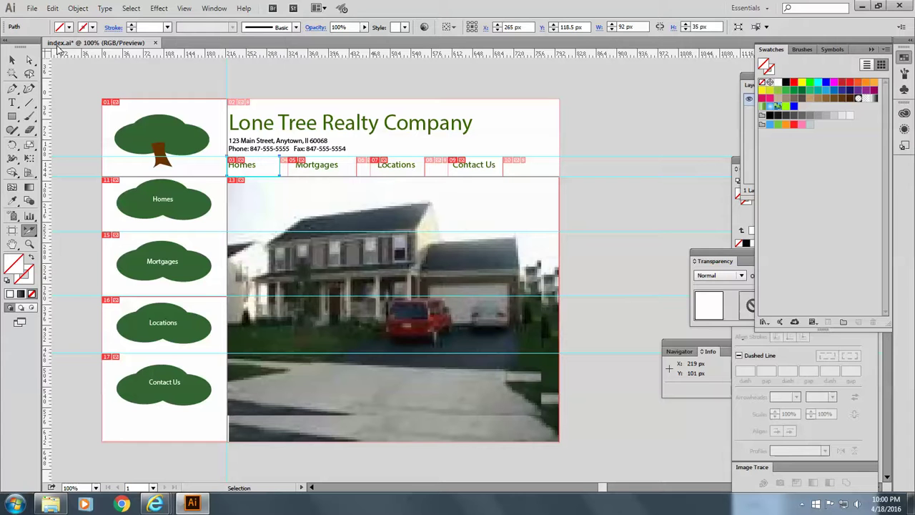
Try File > Save Selected Slices, cancel it, and bring up the File menu again
click(31, 8)
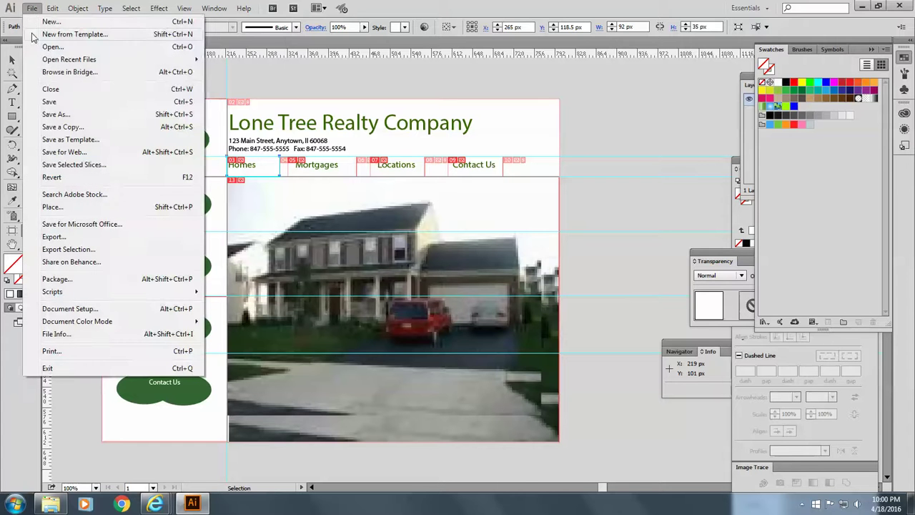
click(64, 167)
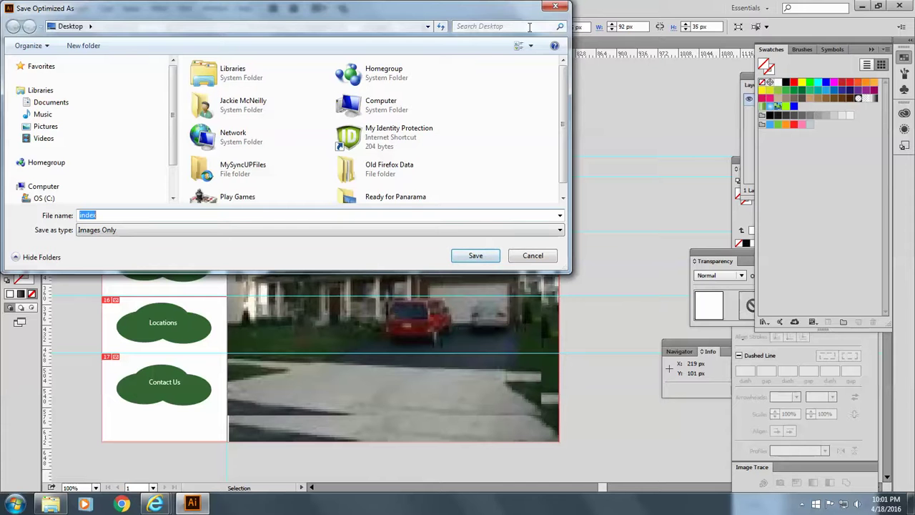
click(532, 255)
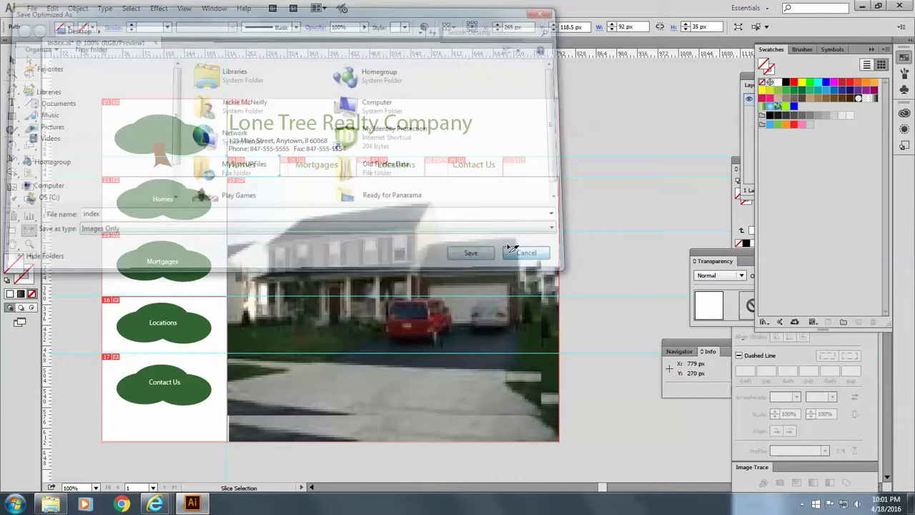
click(32, 9)
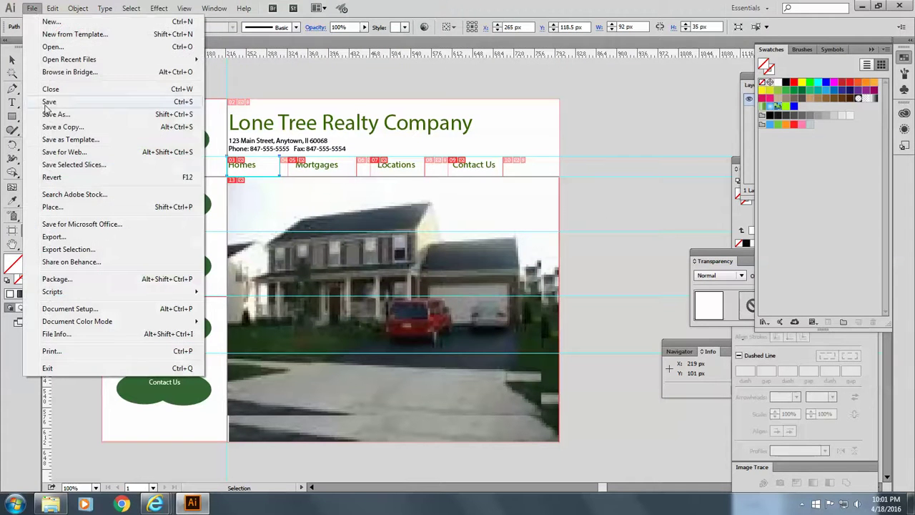
click(61, 153)
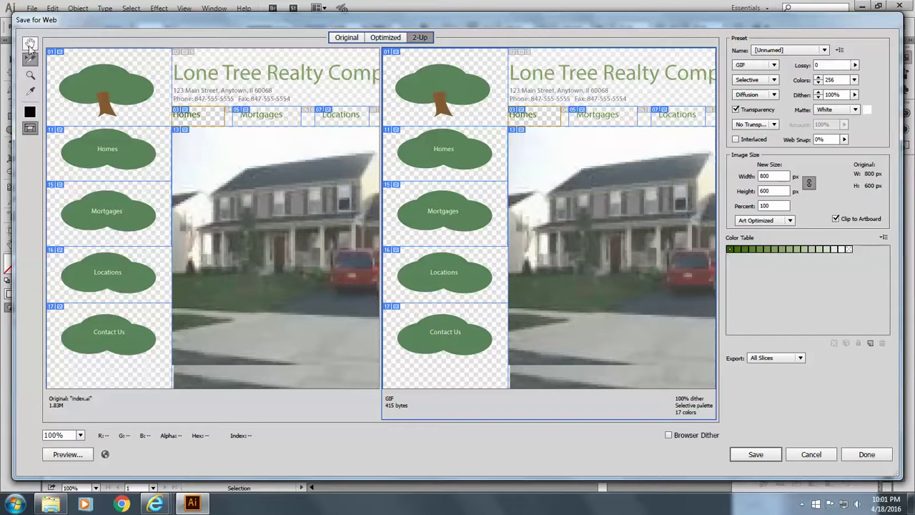
click(30, 44)
drag(580, 159, 501, 160)
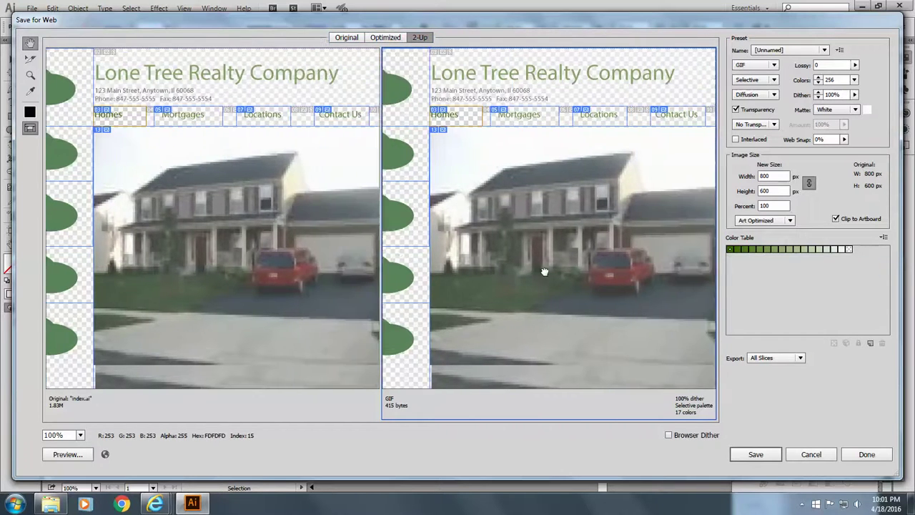
drag(544, 272, 602, 200)
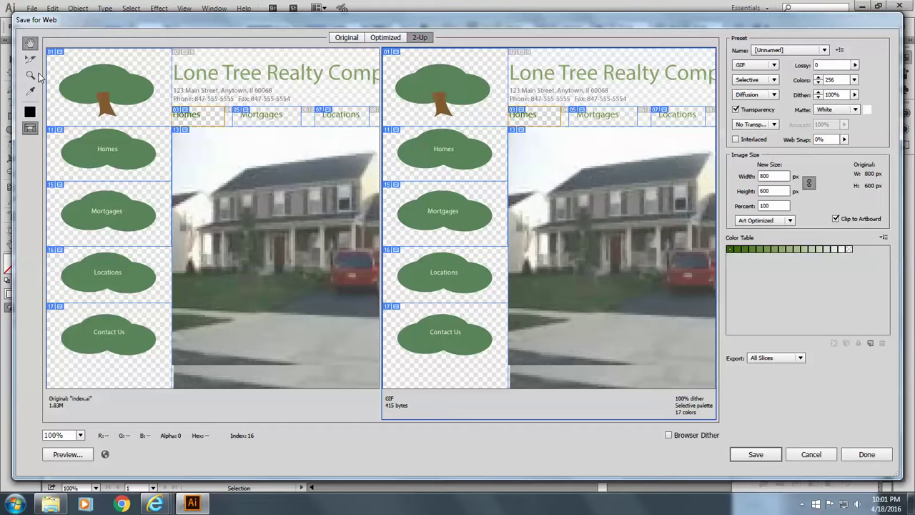
click(31, 75)
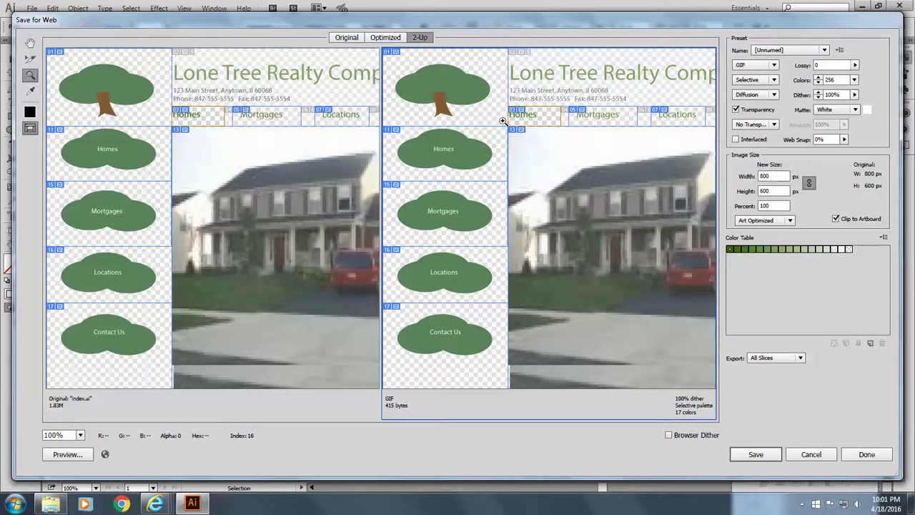
drag(503, 120, 538, 149)
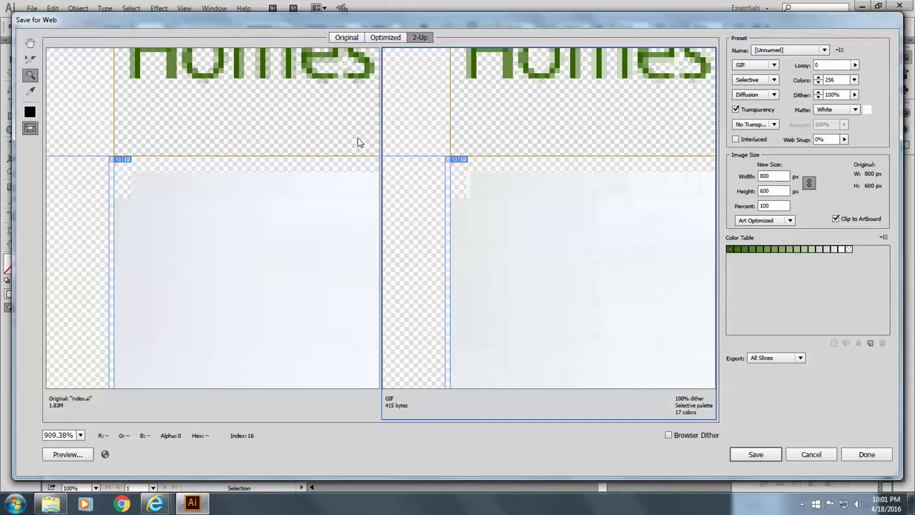
key(ctrl+minus)
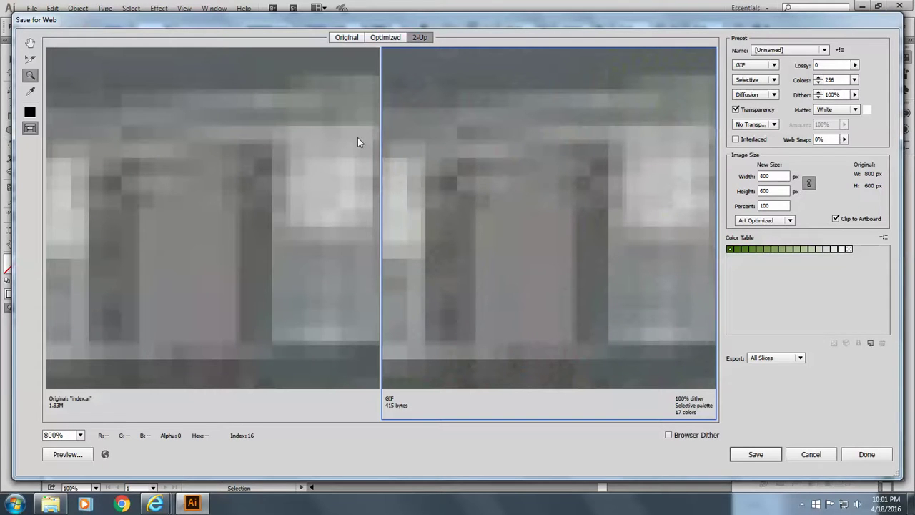
key(ctrl+0)
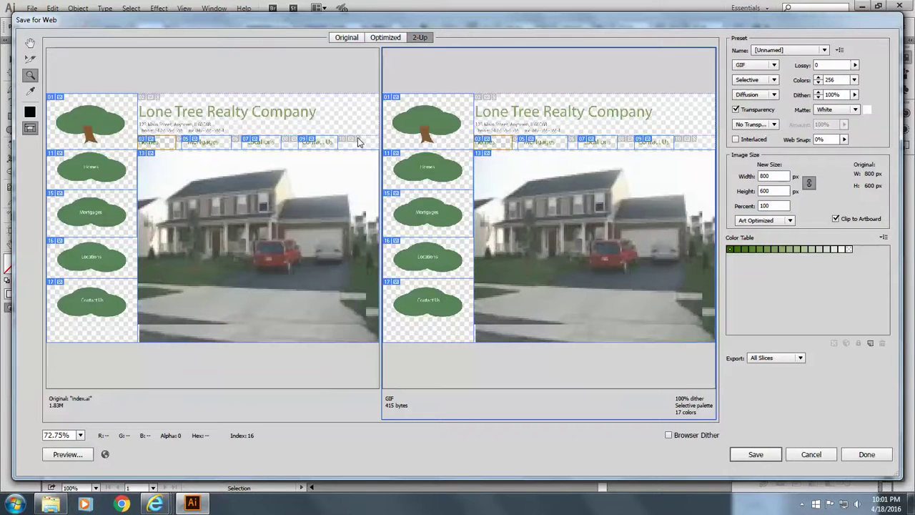
Toggle slice visibility off and back on, then choose the Slice Select Tool
click(31, 130)
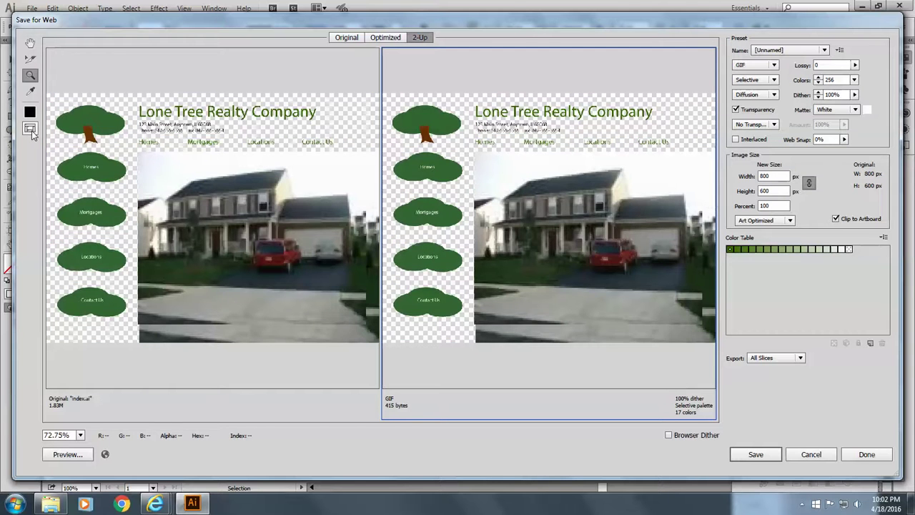
click(32, 130)
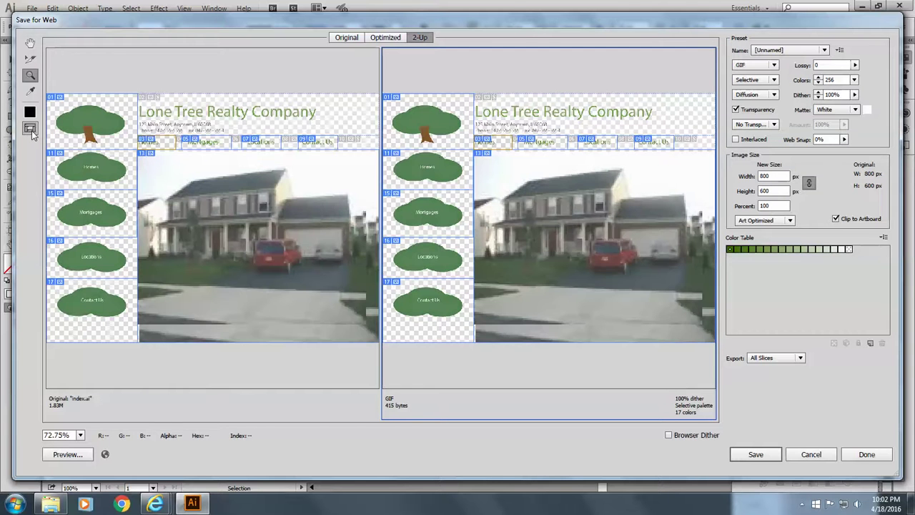
click(31, 60)
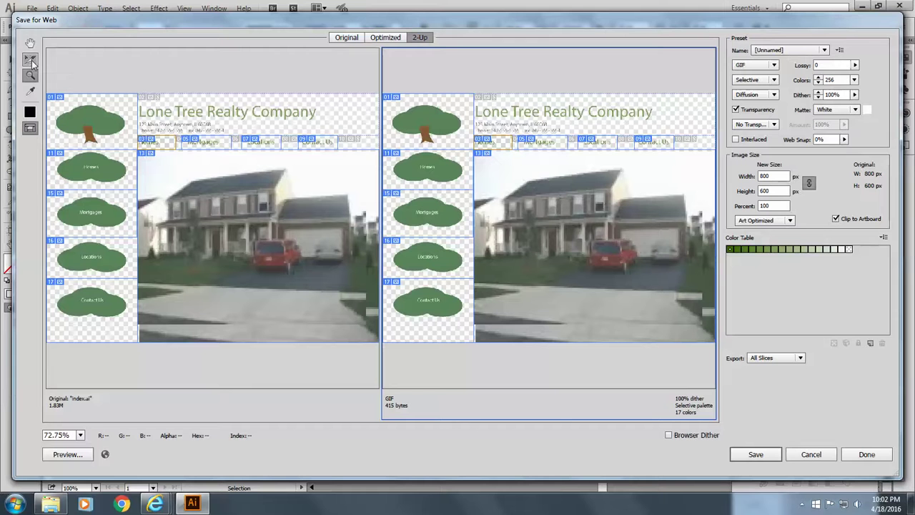
Open and cancel Slice Options for slice 03, then select tree logo slice 01
double_click(483, 143)
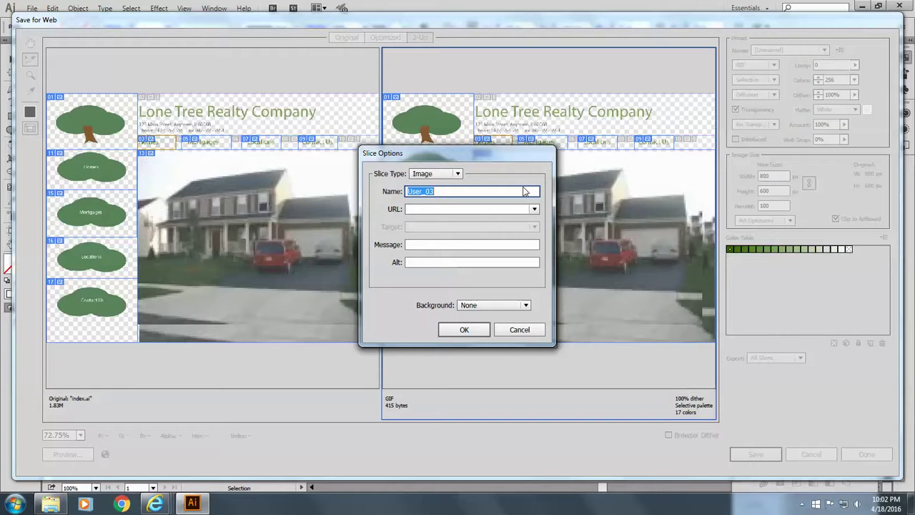
click(532, 329)
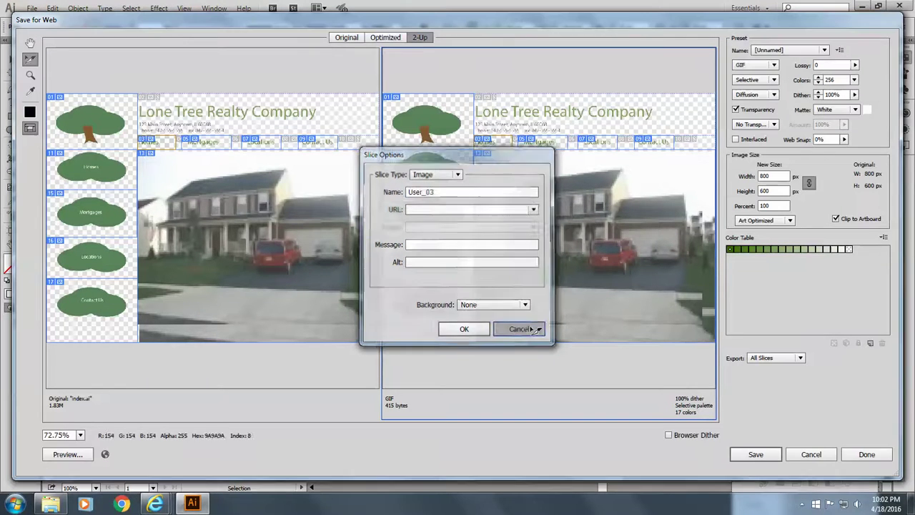
click(415, 113)
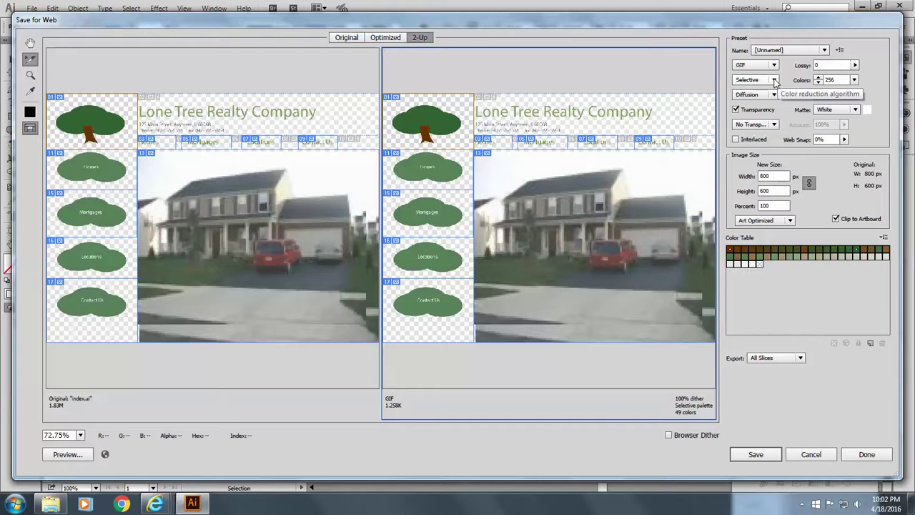
mouse_move(735, 264)
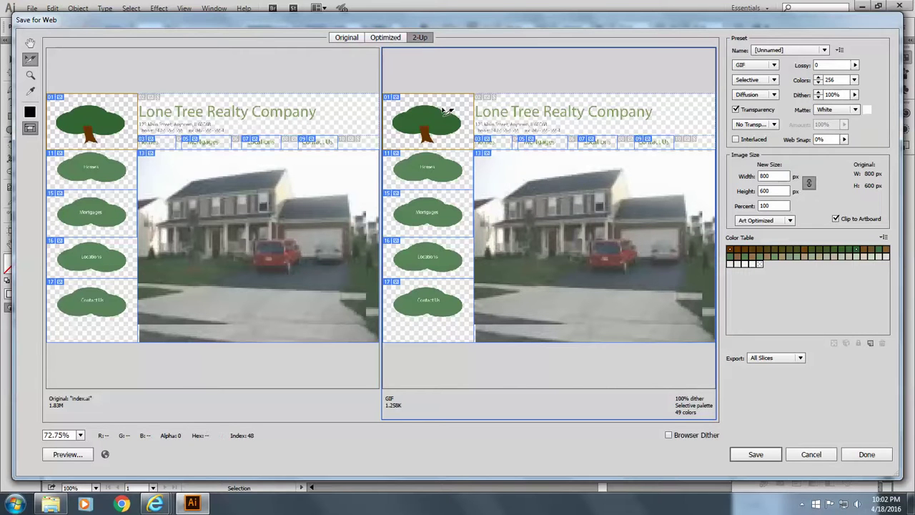
Set the tree logo slice to JPEG at 67% quality with Progressive and ICC Profile checked
click(774, 66)
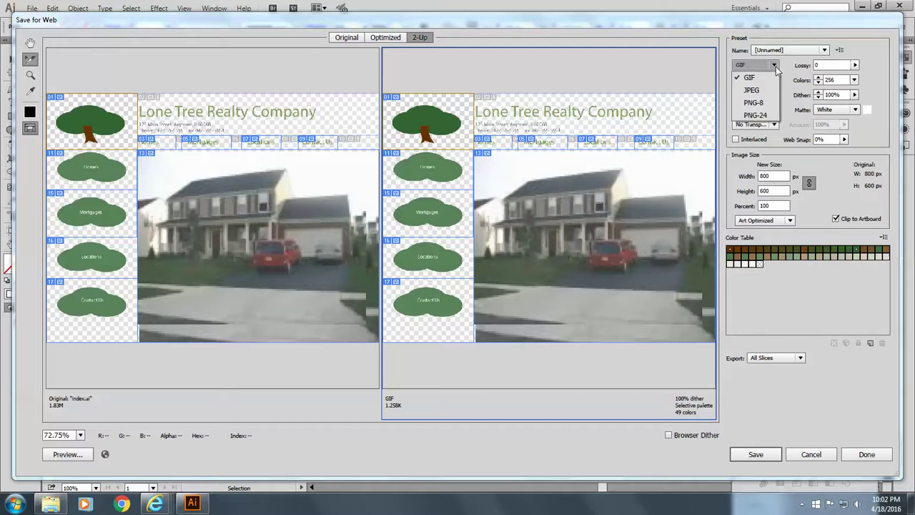
click(752, 90)
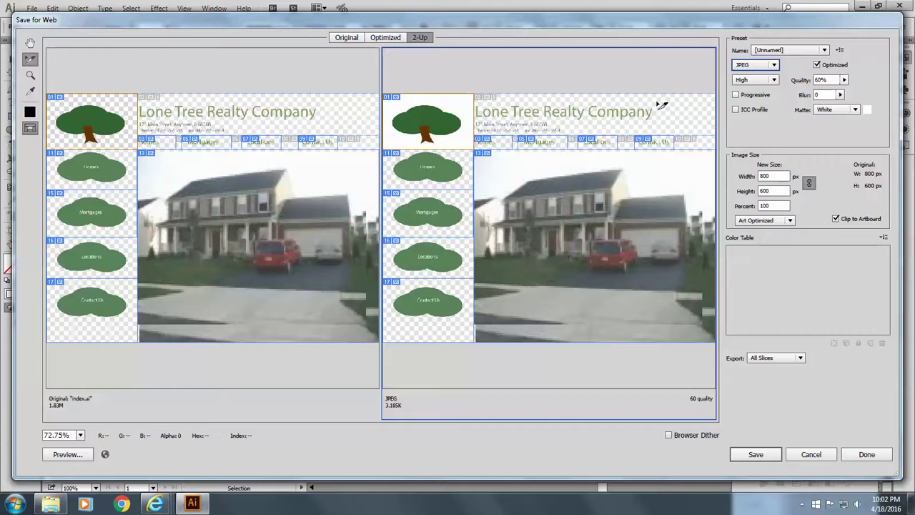
click(844, 82)
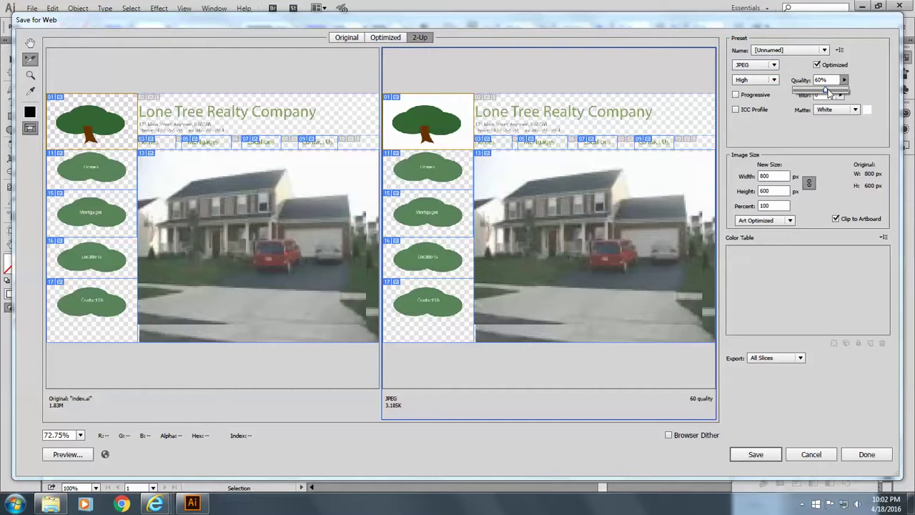
drag(827, 92, 842, 89)
drag(843, 92, 831, 93)
click(736, 96)
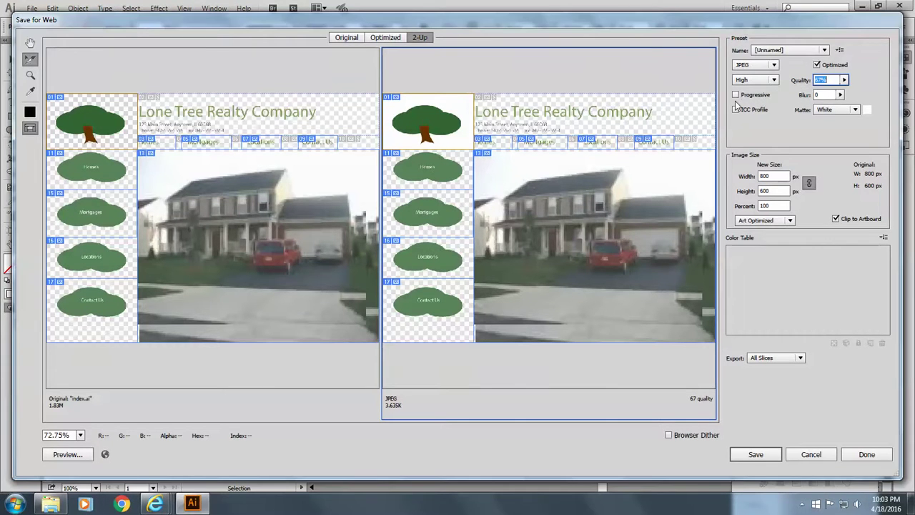
click(735, 95)
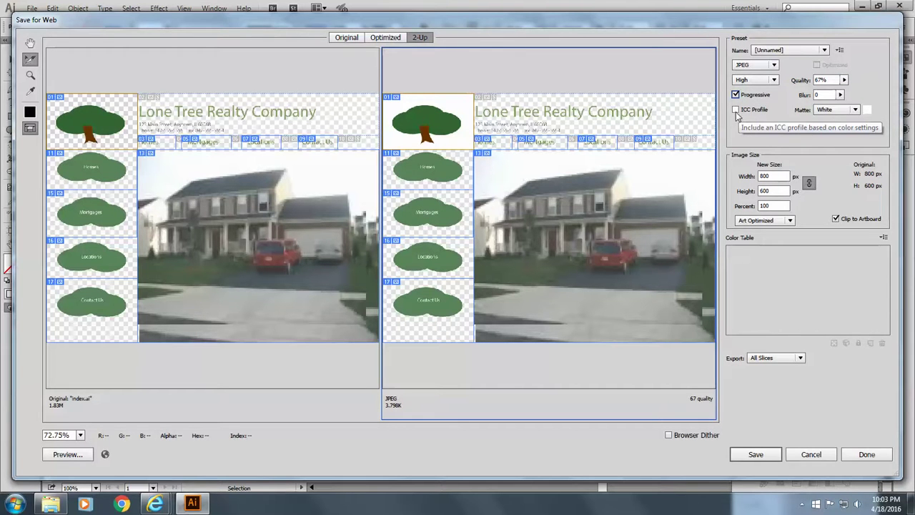
click(736, 110)
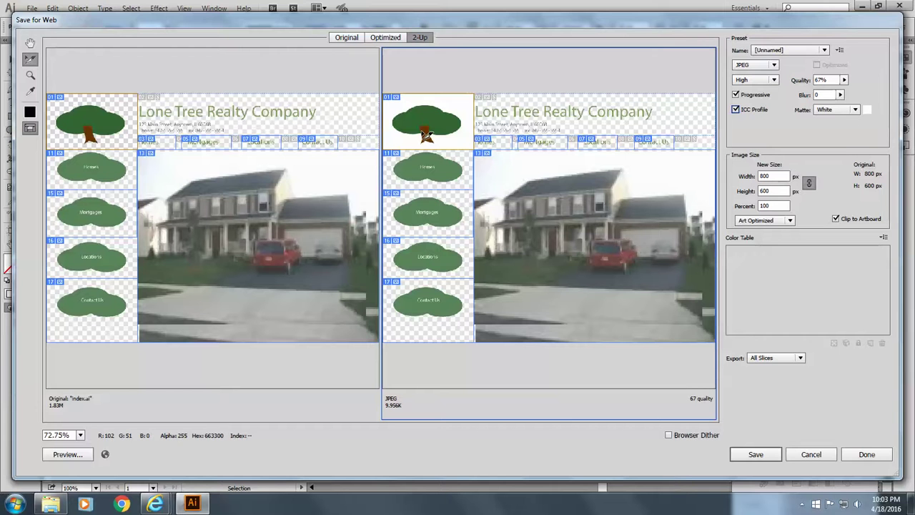
Name slice 03 'homesg' and link it to homes.html in Slice Options
double_click(485, 141)
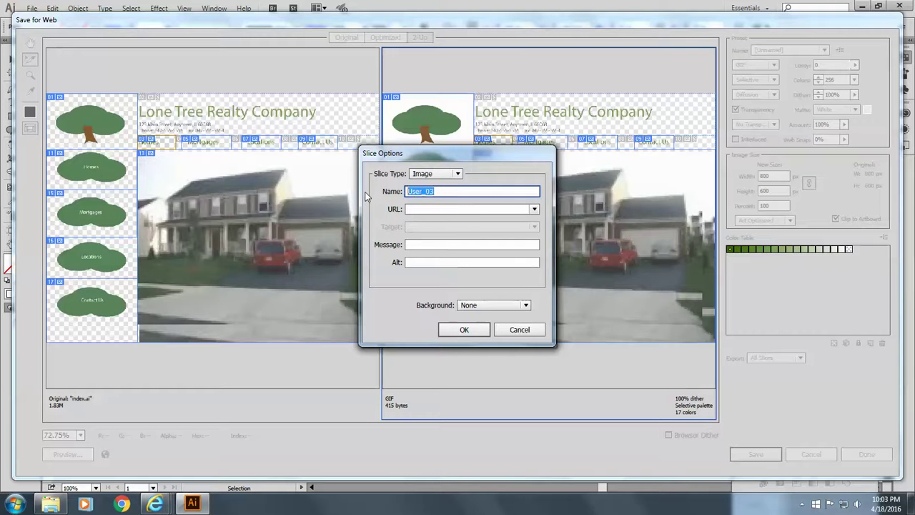
text(homesg)
click(412, 208)
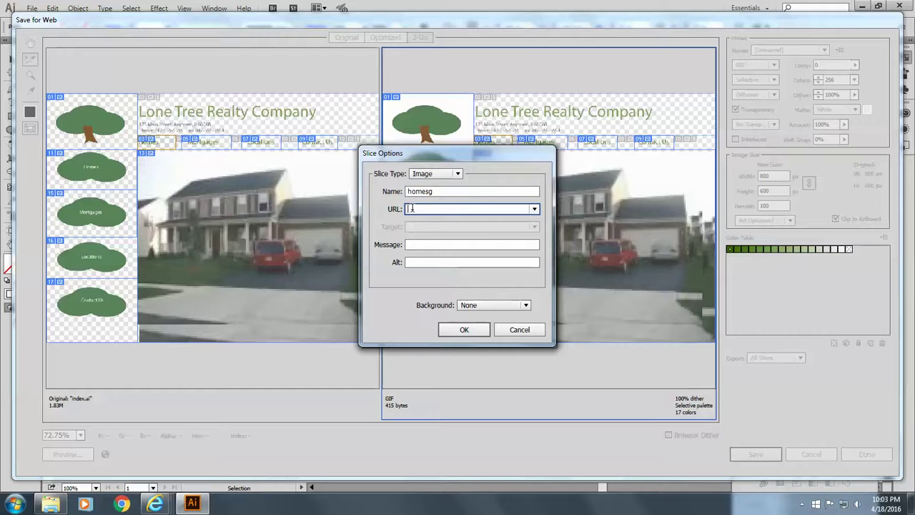
text(homes.html)
Enter 'Gallery of Homes' as the slice's message and alt text, then confirm
click(412, 243)
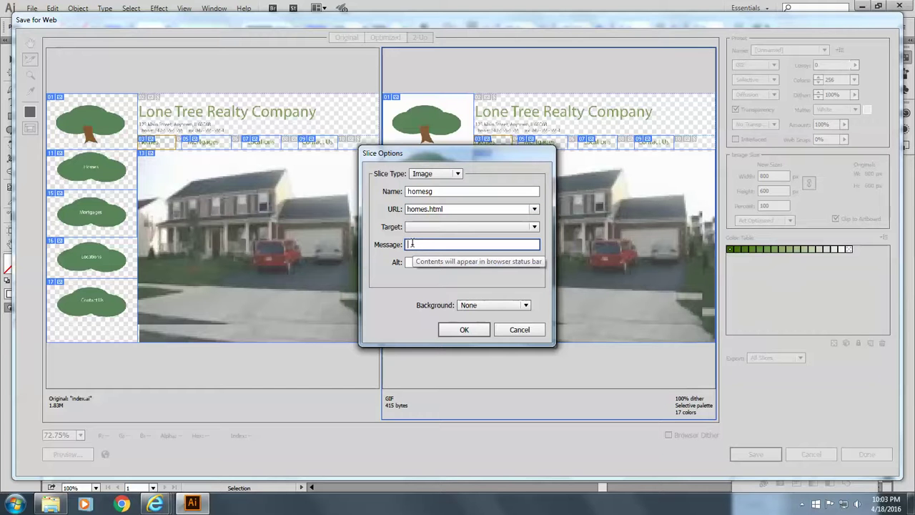
text(Gallery)
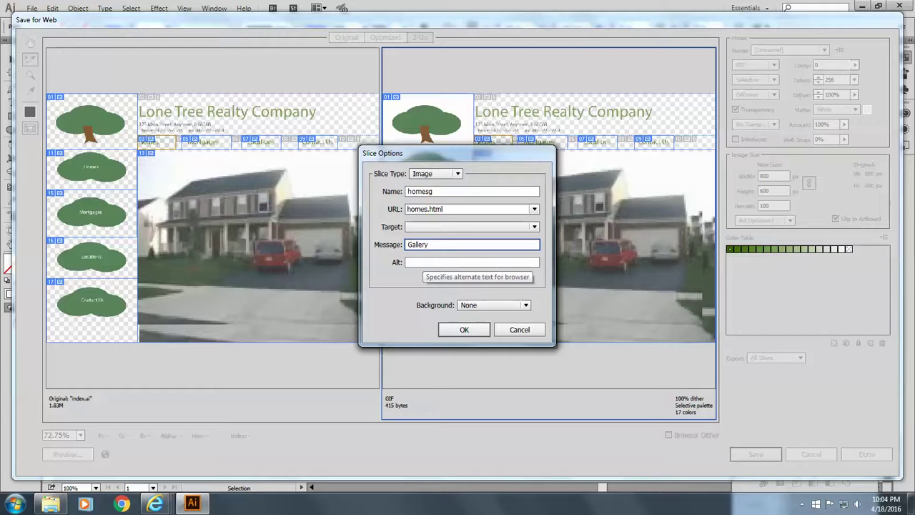
text(of )
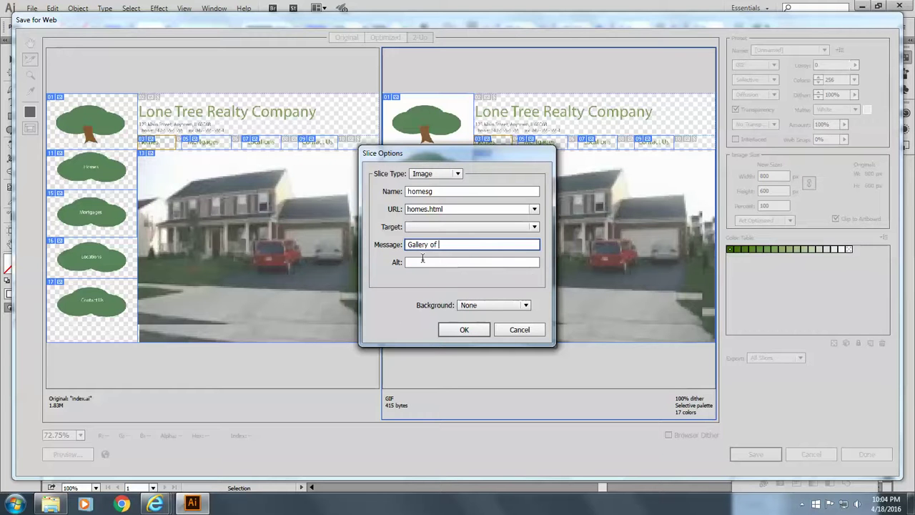
text(Homes)
drag(461, 245, 382, 246)
key(ctrl+c)
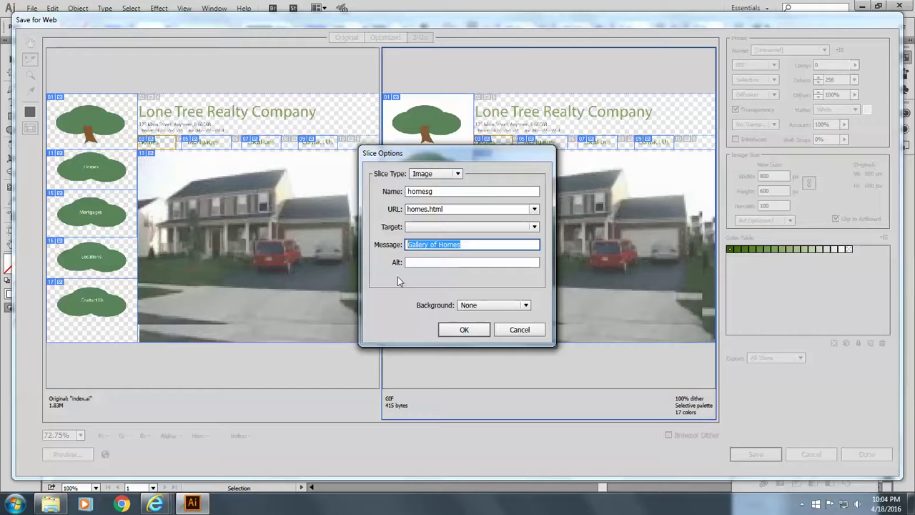
click(408, 263)
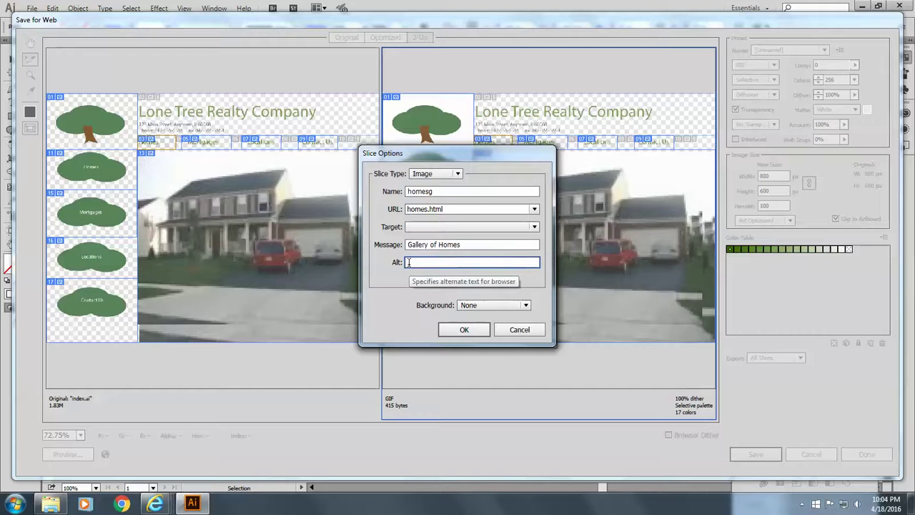
key(ctrl+v)
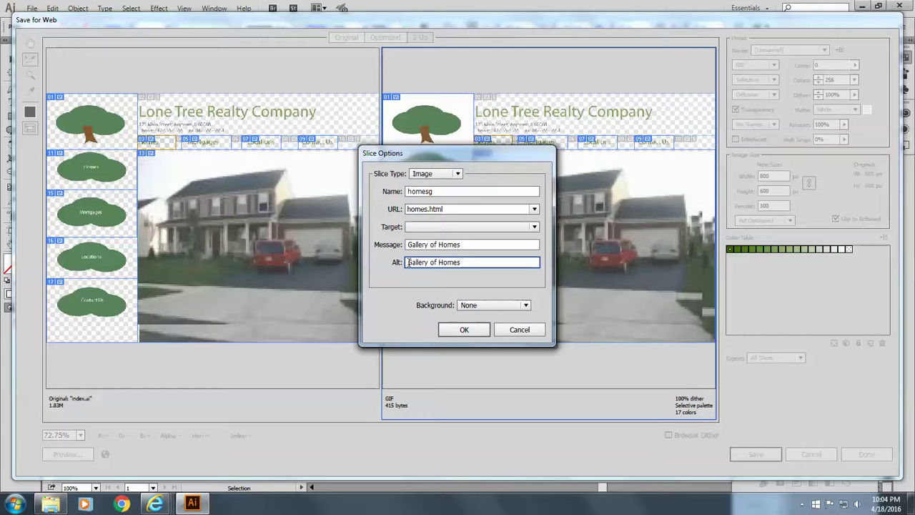
click(464, 331)
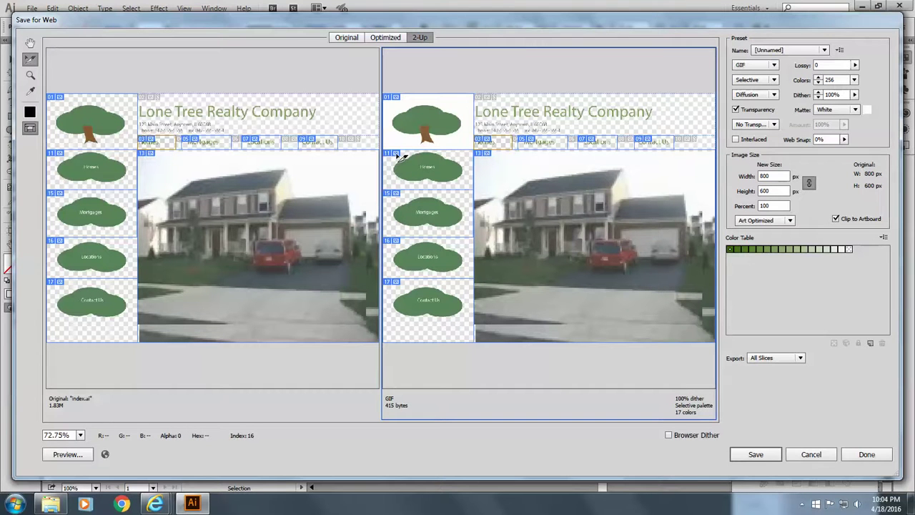
Name the green Homes button slice 'homesw' with URL homes.html
click(400, 159)
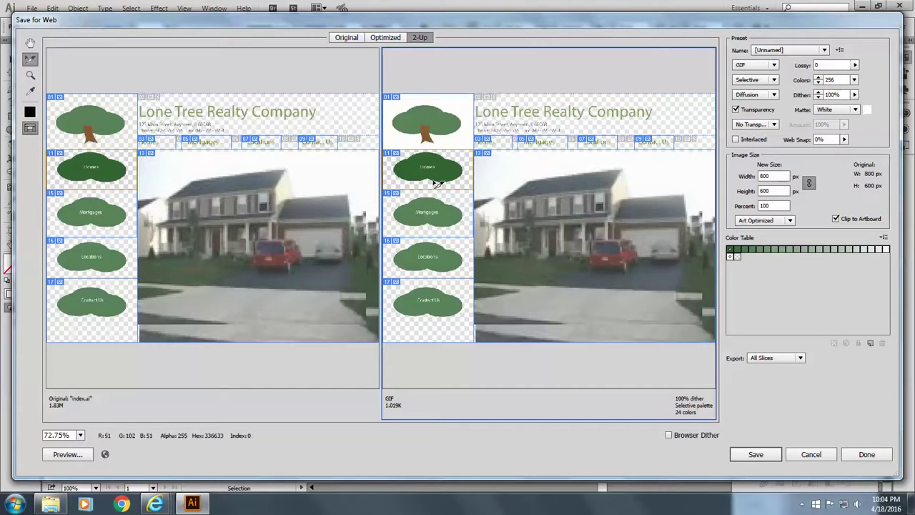
double_click(397, 156)
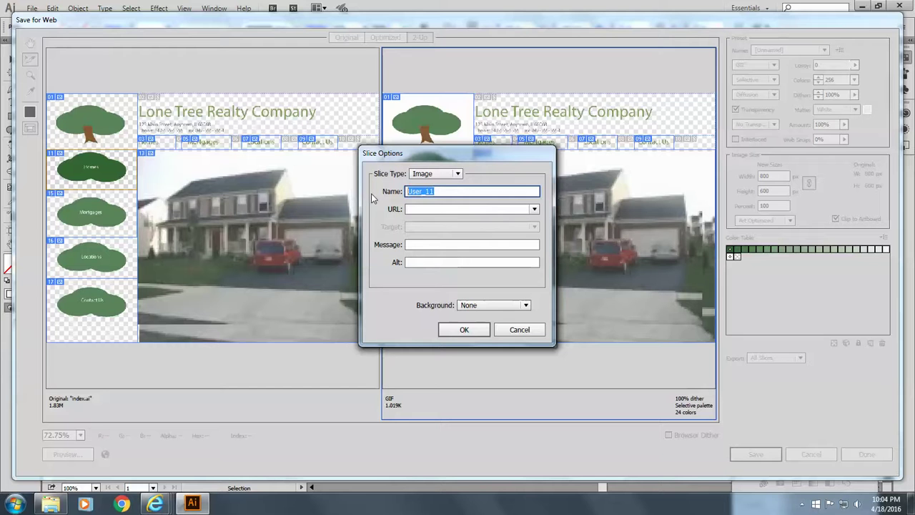
text(homesw)
click(407, 209)
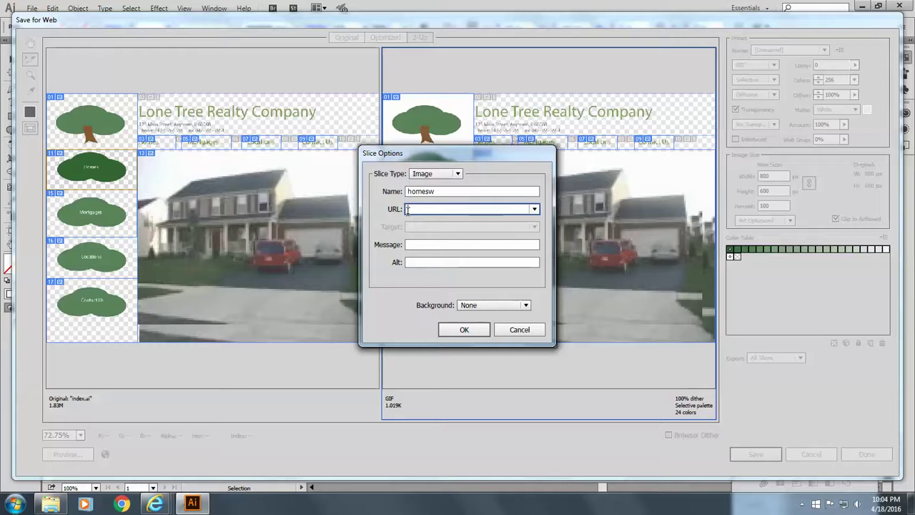
text(homes.htm)
text(l)
Set the slice's message and alt text to 'Gallery of Homes'
click(414, 245)
text(Gallery of Homes)
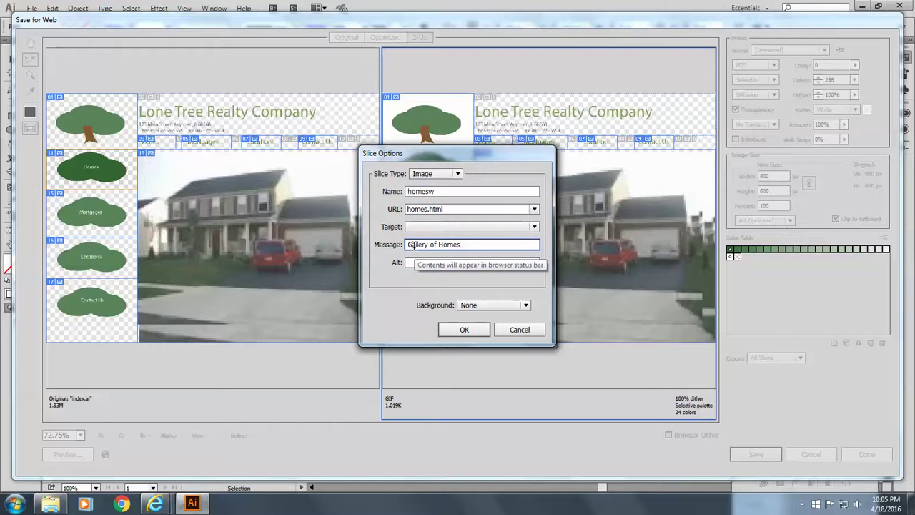
click(412, 262)
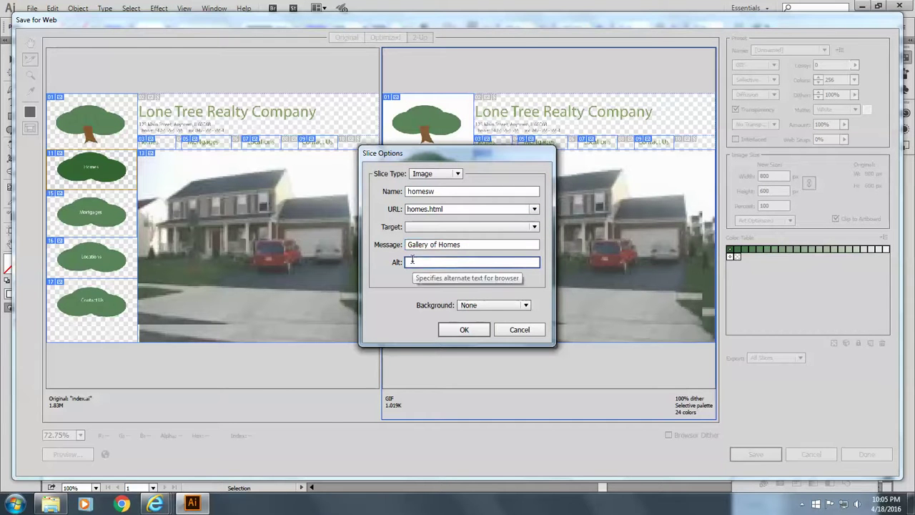
key(ctrl+v)
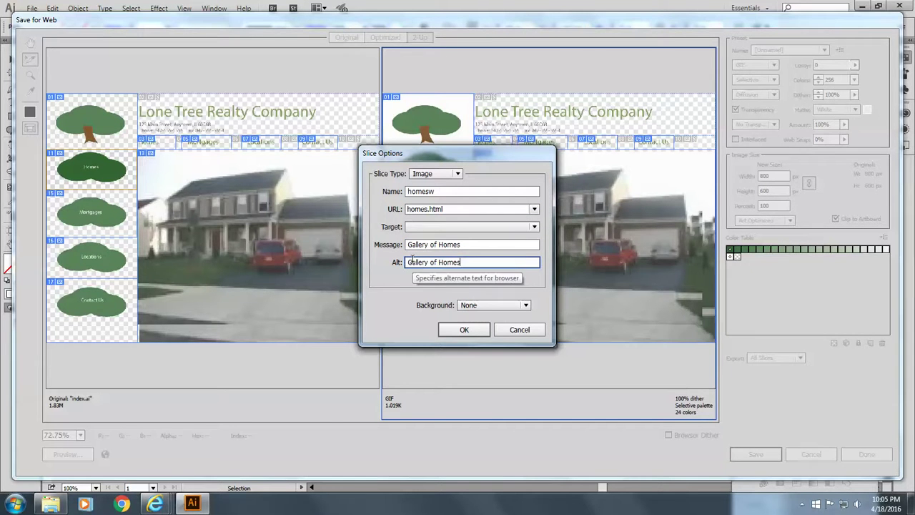
Set the link target to _blank and confirm the homesw slice options
click(534, 227)
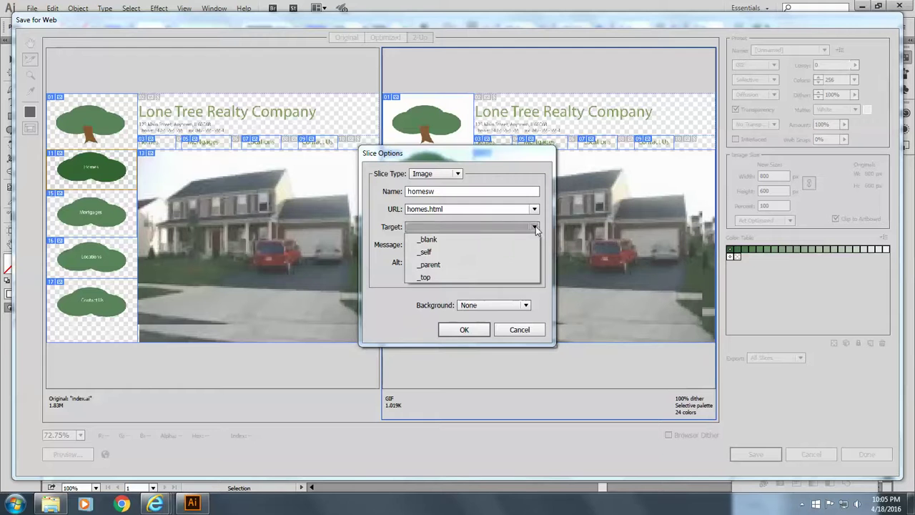
click(427, 239)
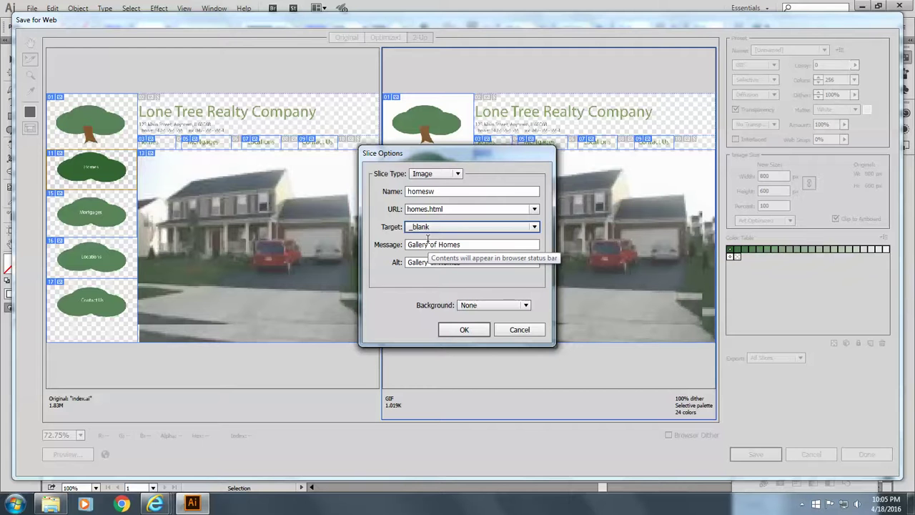
click(535, 228)
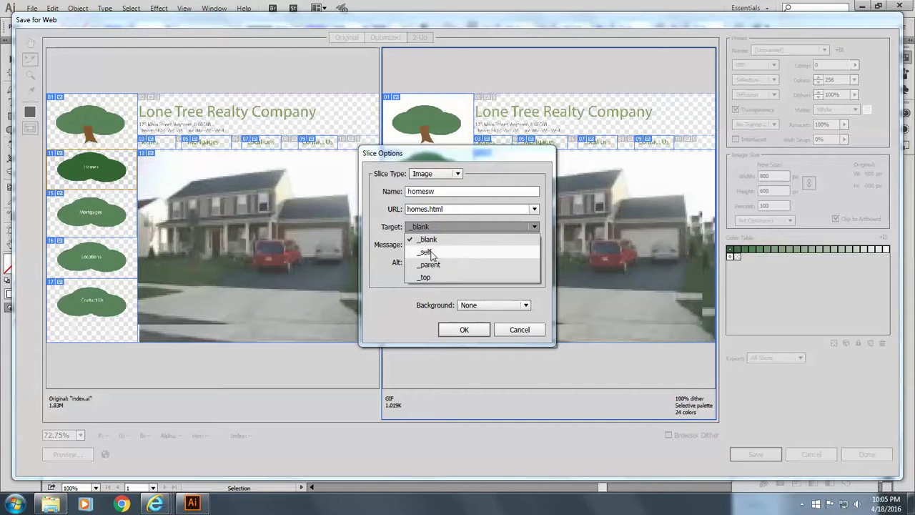
click(461, 333)
click(466, 329)
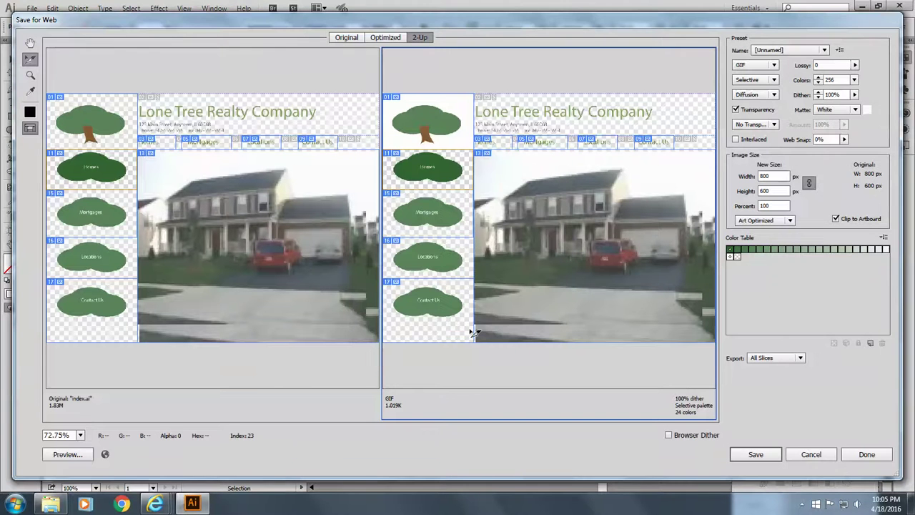
Enable Browser Dither and keep Export set to All Slices
click(669, 435)
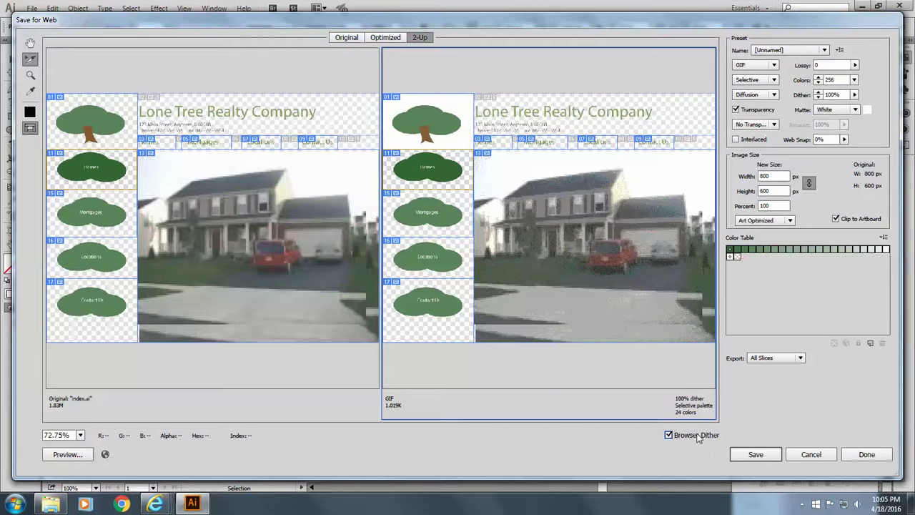
click(800, 358)
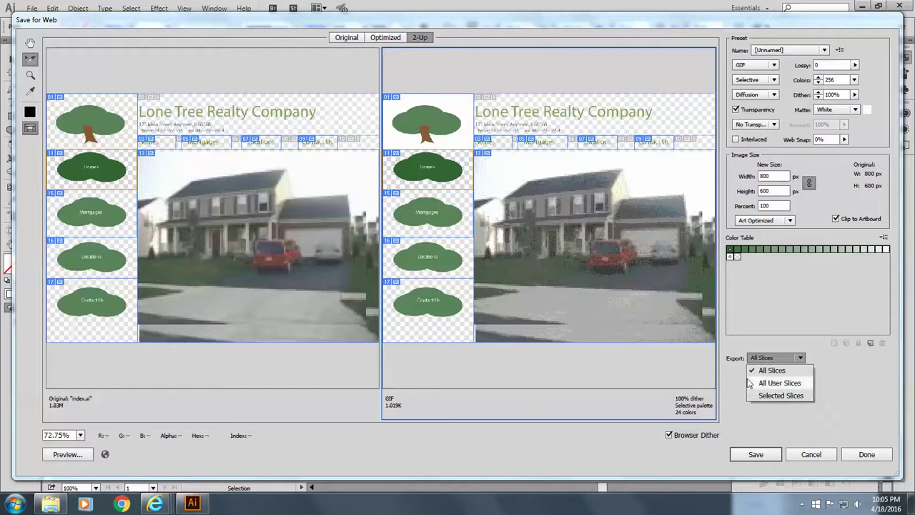
click(761, 455)
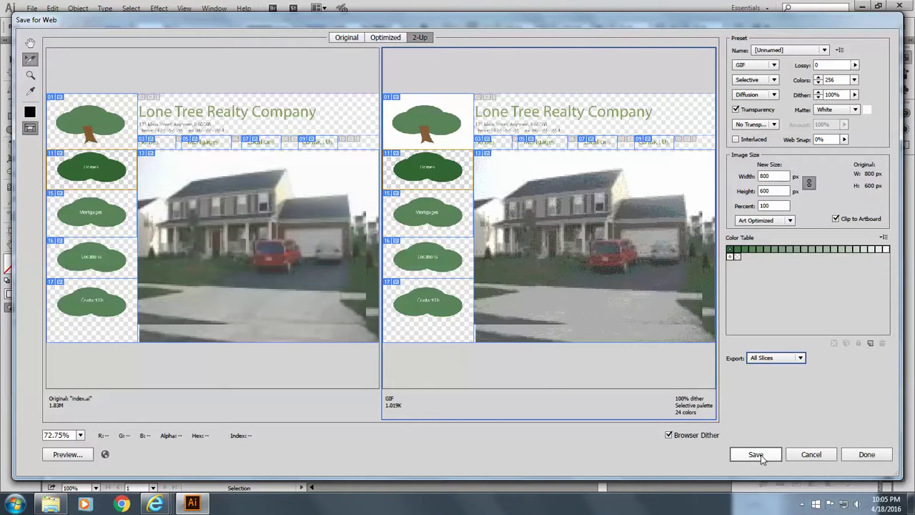
Save the optimized slices as 'index' with Images Only to the Desktop
click(760, 455)
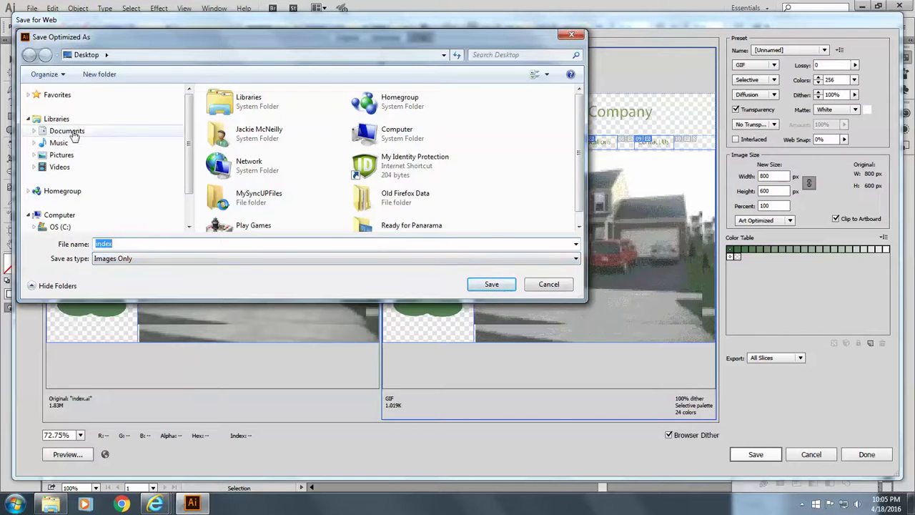
click(53, 95)
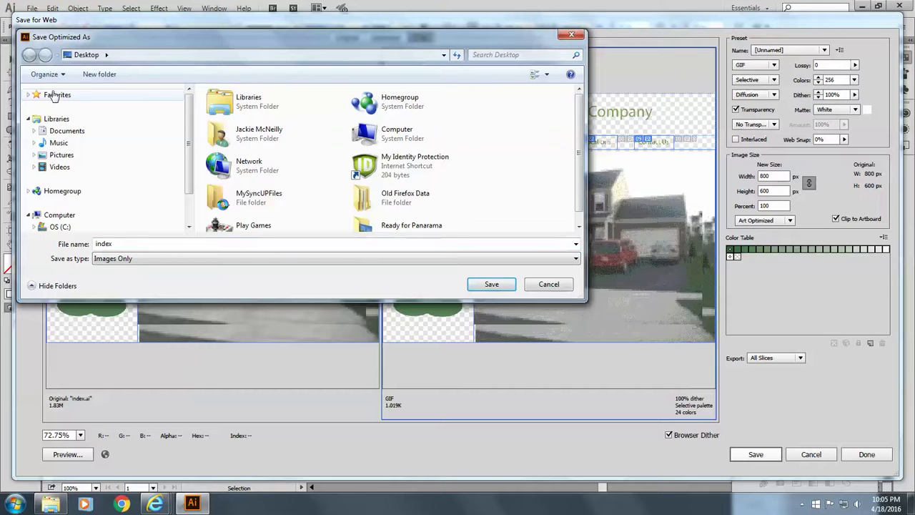
click(54, 95)
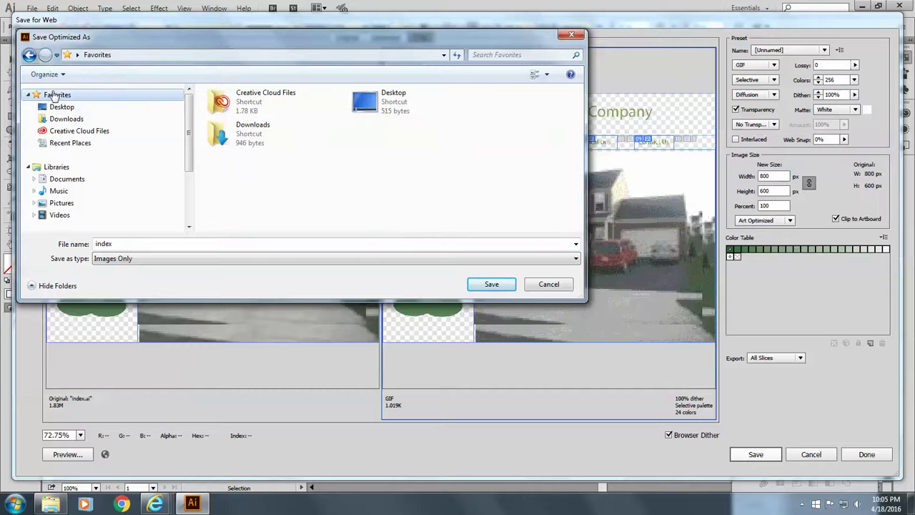
double_click(377, 100)
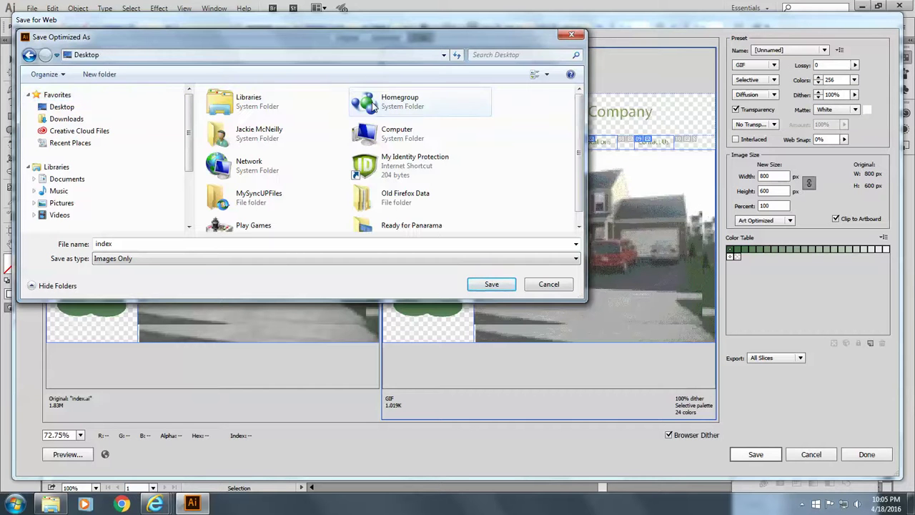
click(491, 285)
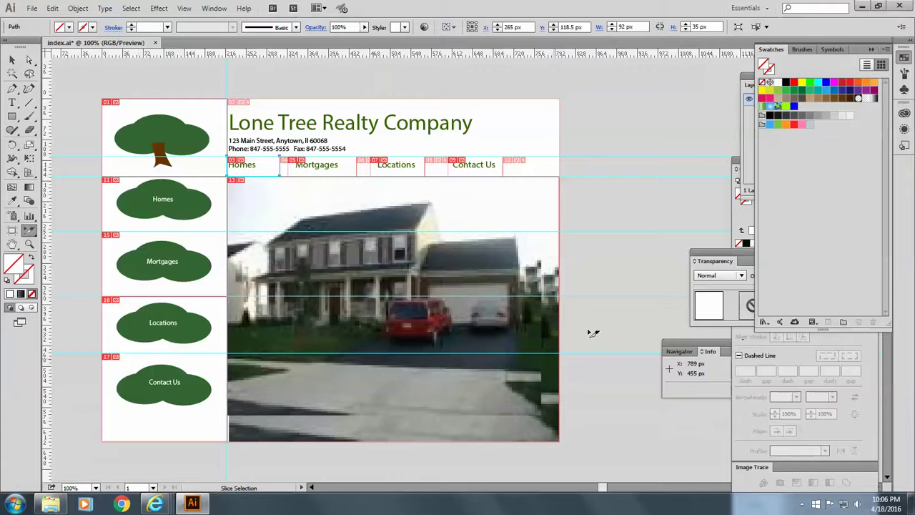
Clear Illustrator and the Week 13 window away, then open the Desktop images folder with the 18 slice files
click(863, 6)
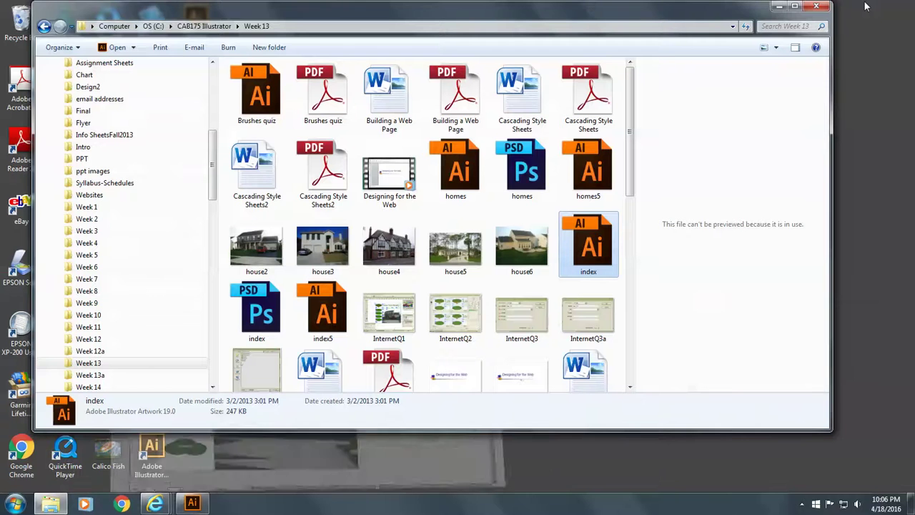
click(783, 9)
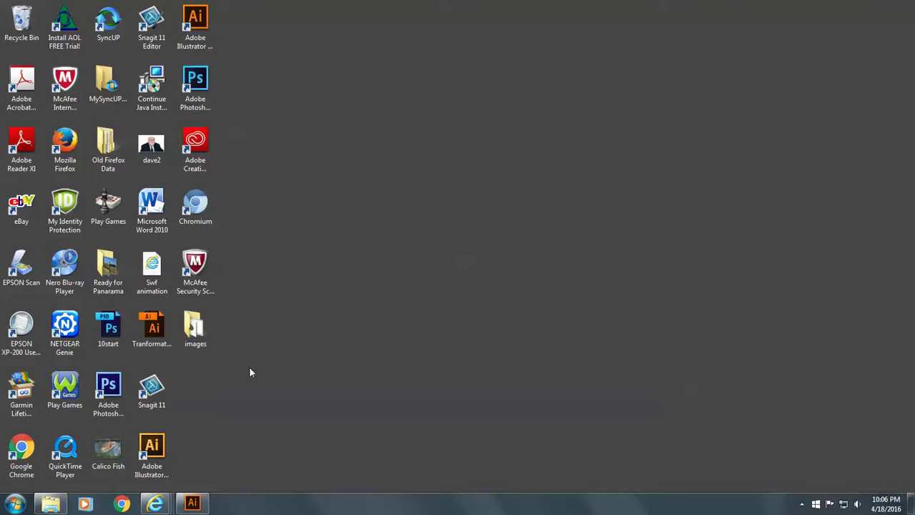
double_click(191, 329)
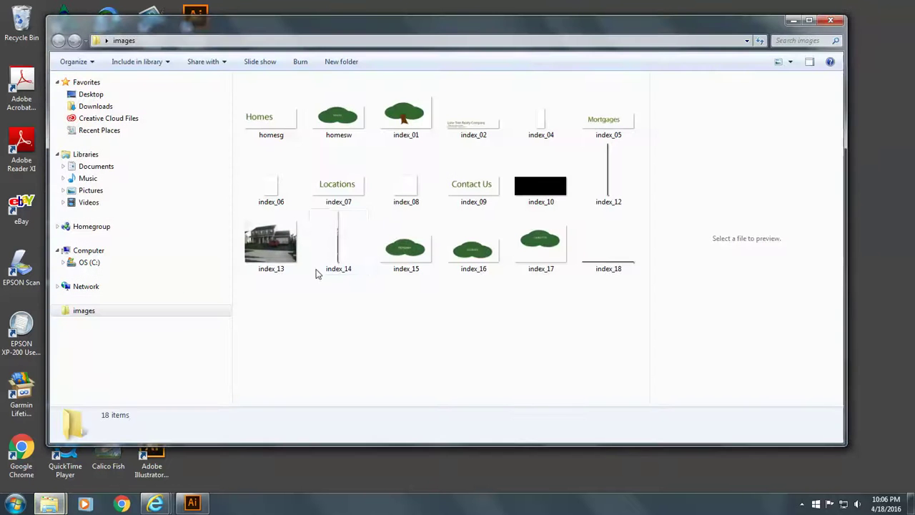